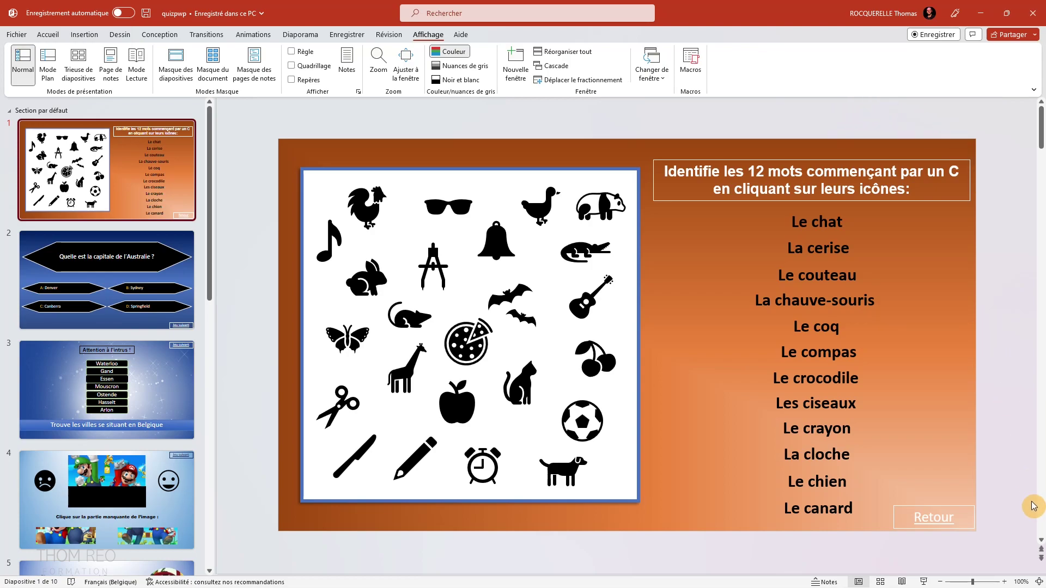
# Step: Zoom the slide view in to 150%, then back out again
pyautogui.click(1005, 582)
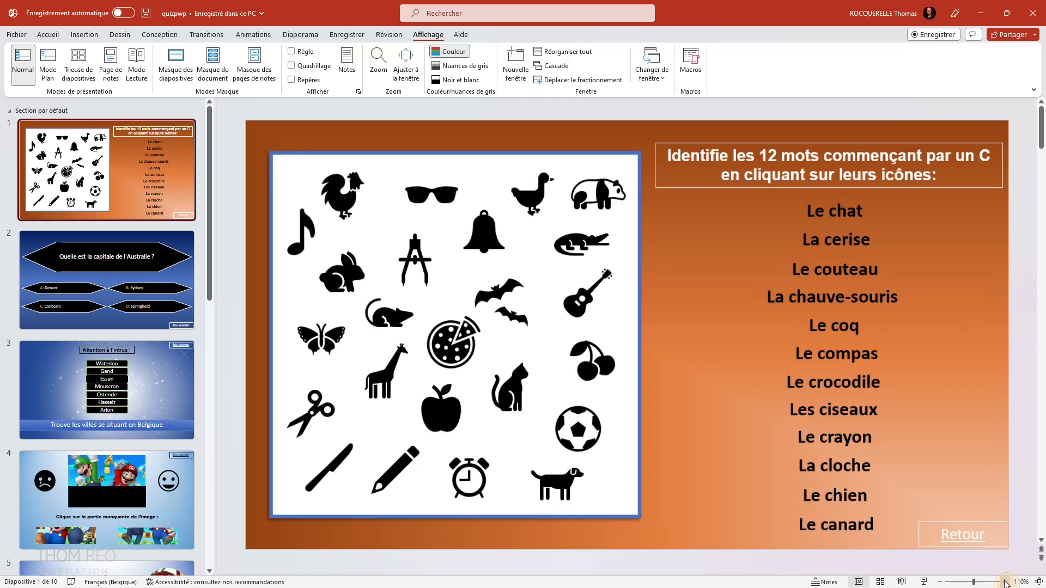
pyautogui.click(1005, 583)
pyautogui.click(1004, 582)
pyautogui.click(1005, 582)
pyautogui.click(1005, 582)
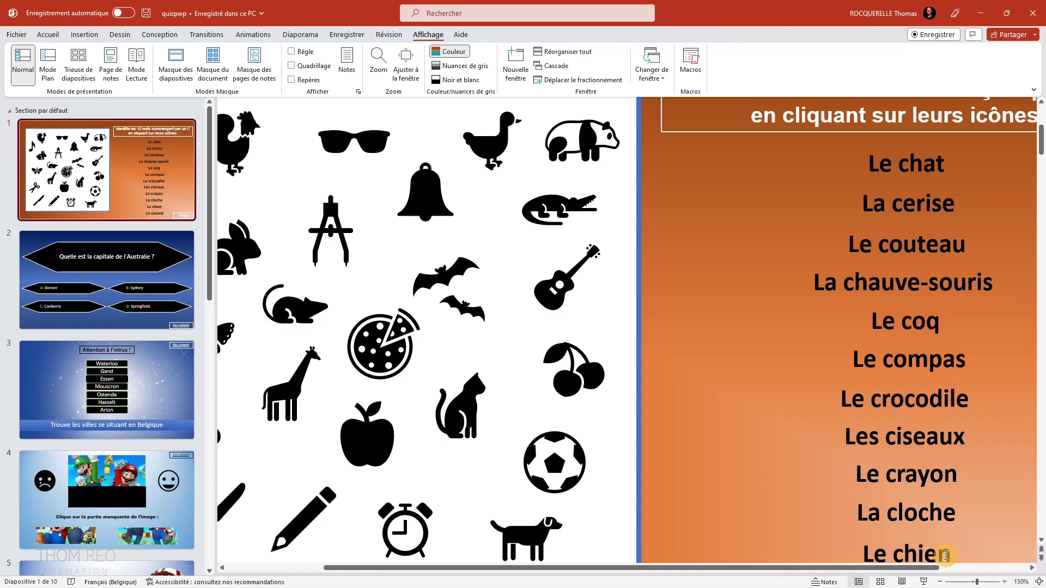
pyautogui.click(942, 583)
pyautogui.click(942, 582)
pyautogui.click(942, 582)
pyautogui.click(942, 582)
pyautogui.click(942, 582)
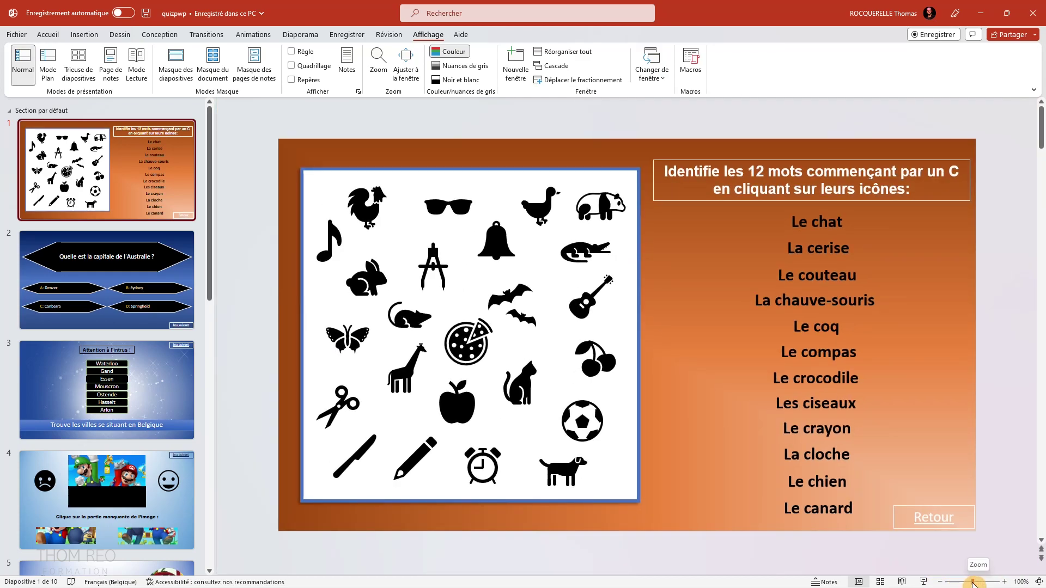
# Step: Fit slide 1 to the window at 117% and narrow the thumbnail pane
pyautogui.moveTo(972, 583)
pyautogui.mouseDown()
pyautogui.moveTo(960, 583)
pyautogui.moveTo(986, 583)
pyautogui.moveTo(976, 583)
pyautogui.mouseUp()
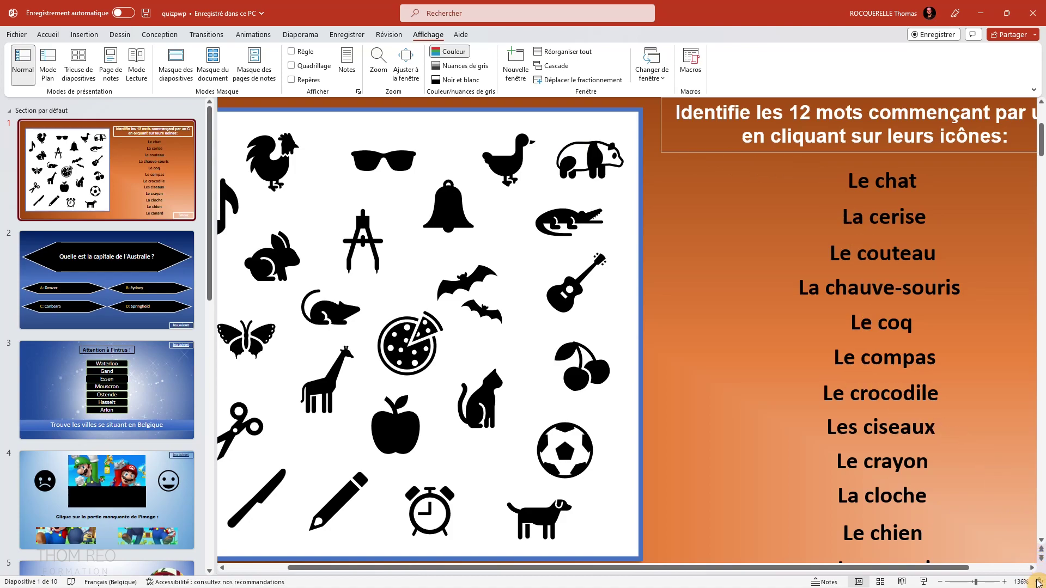
pyautogui.click(1039, 582)
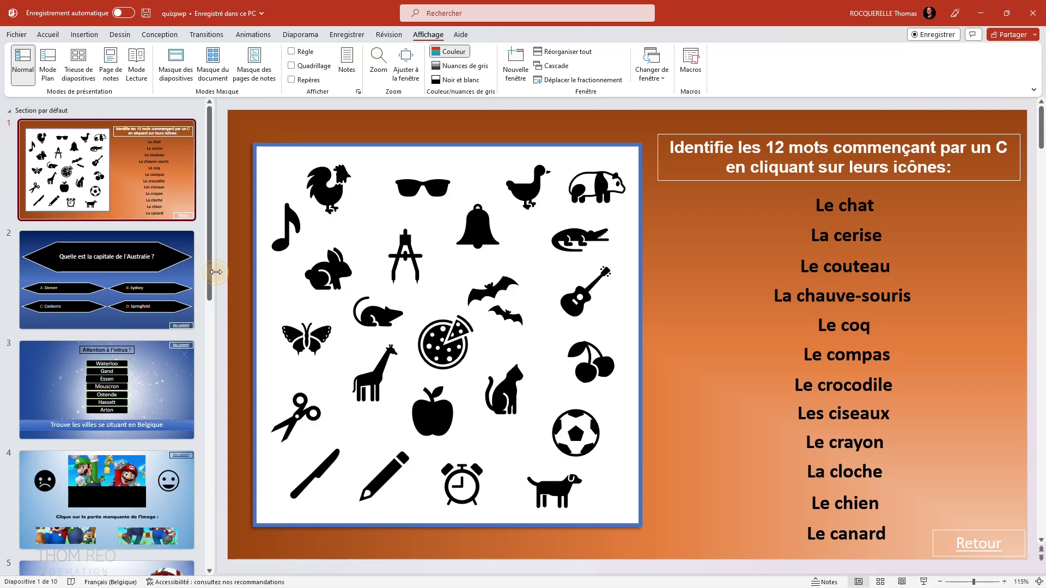
pyautogui.moveTo(216, 272); pyautogui.dragTo(163, 274)
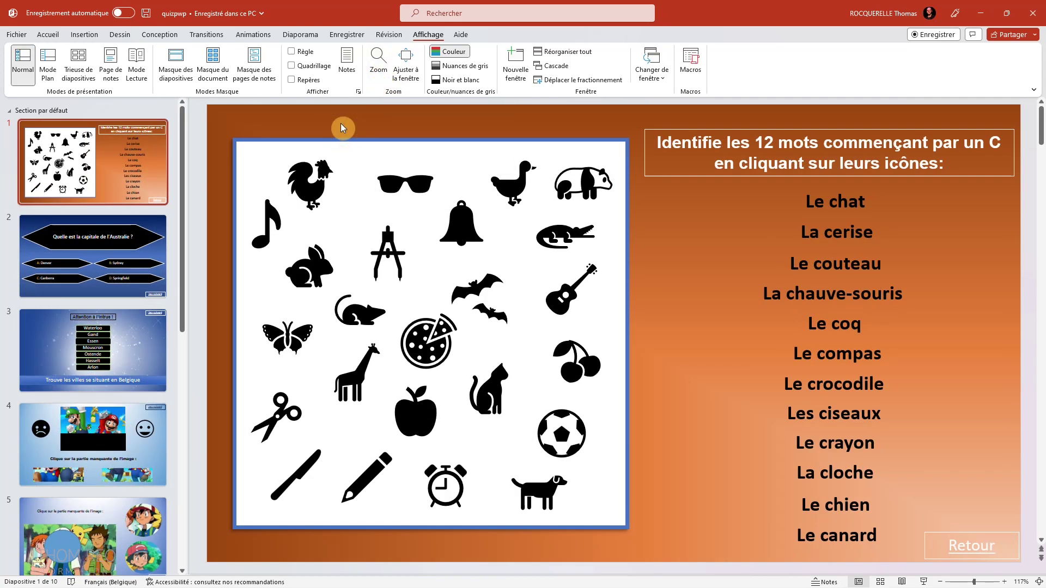
# Step: Select slide 1 and set the zoom to the 66% preset
pyautogui.click(132, 154)
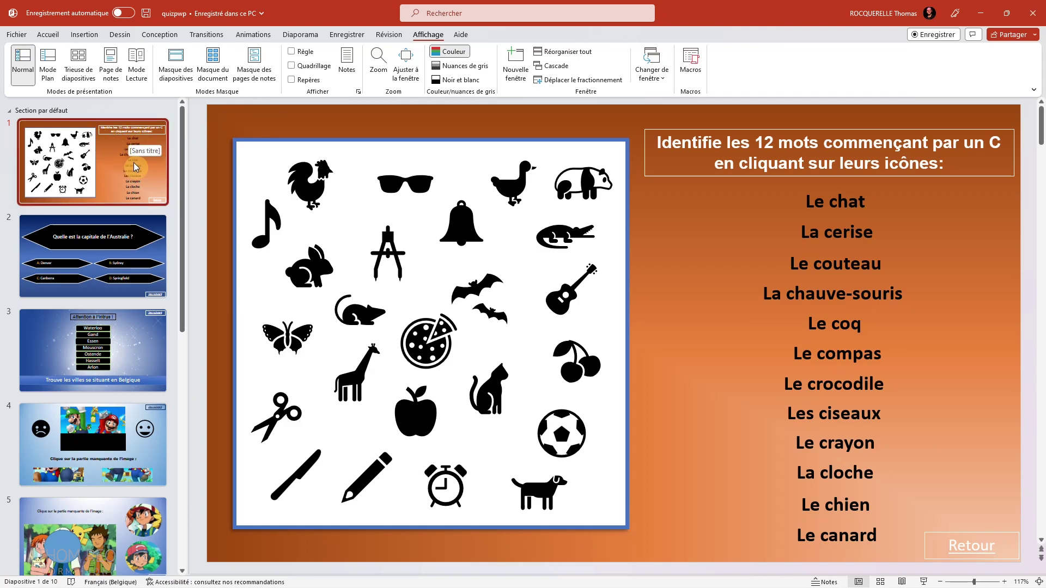
pyautogui.click(321, 130)
pyautogui.click(376, 65)
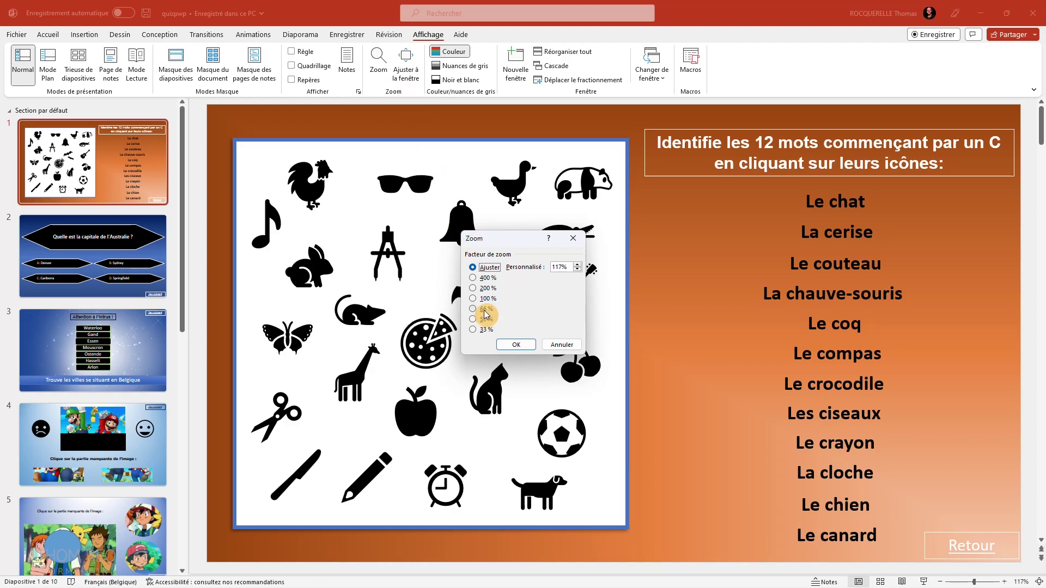
pyautogui.click(483, 309)
pyautogui.click(516, 344)
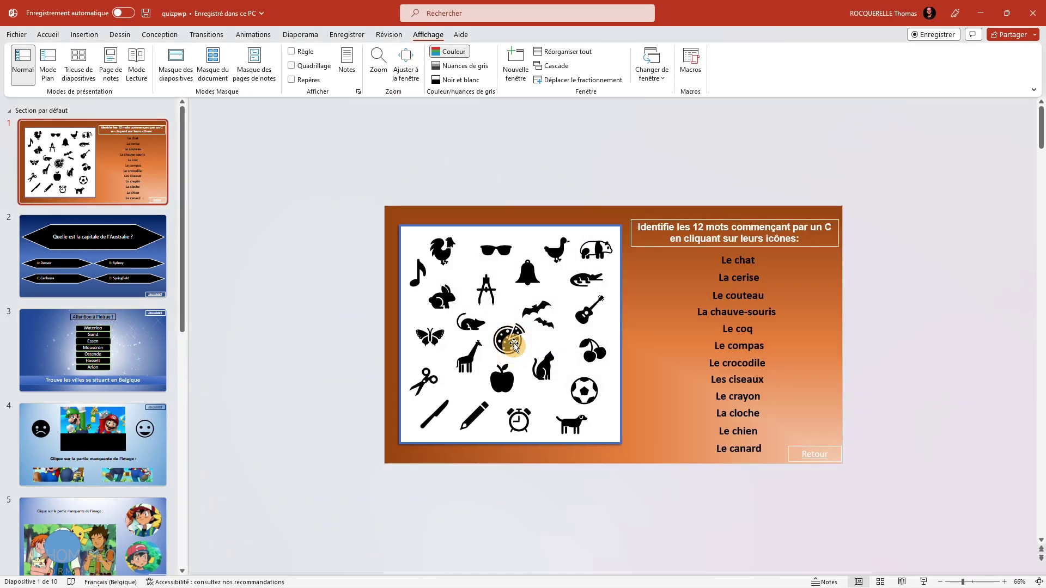
# Step: Set a custom zoom of 35% for slide 1
pyautogui.click(375, 65)
pyautogui.click(558, 267)
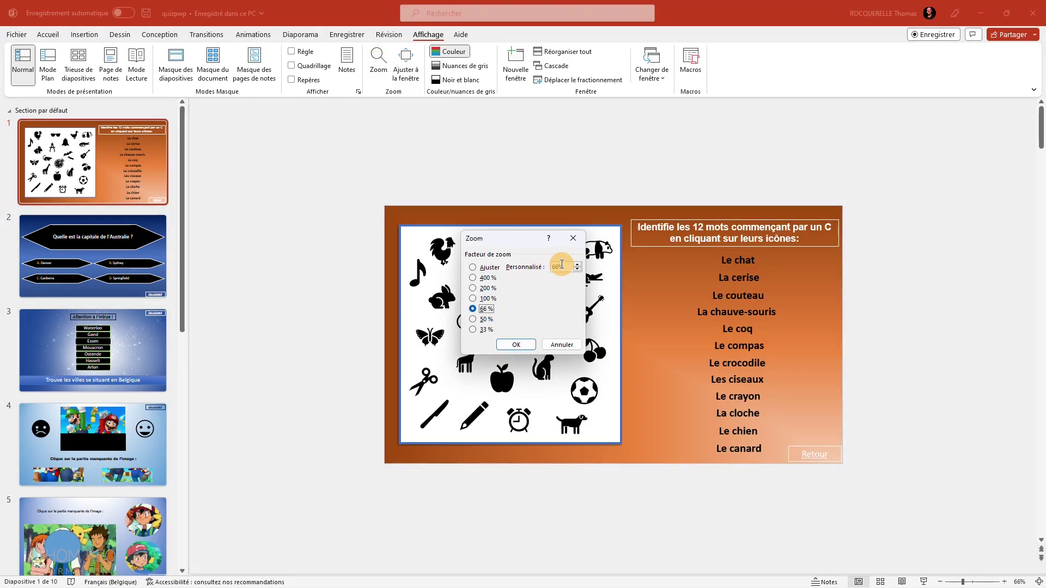
pyautogui.click(527, 266)
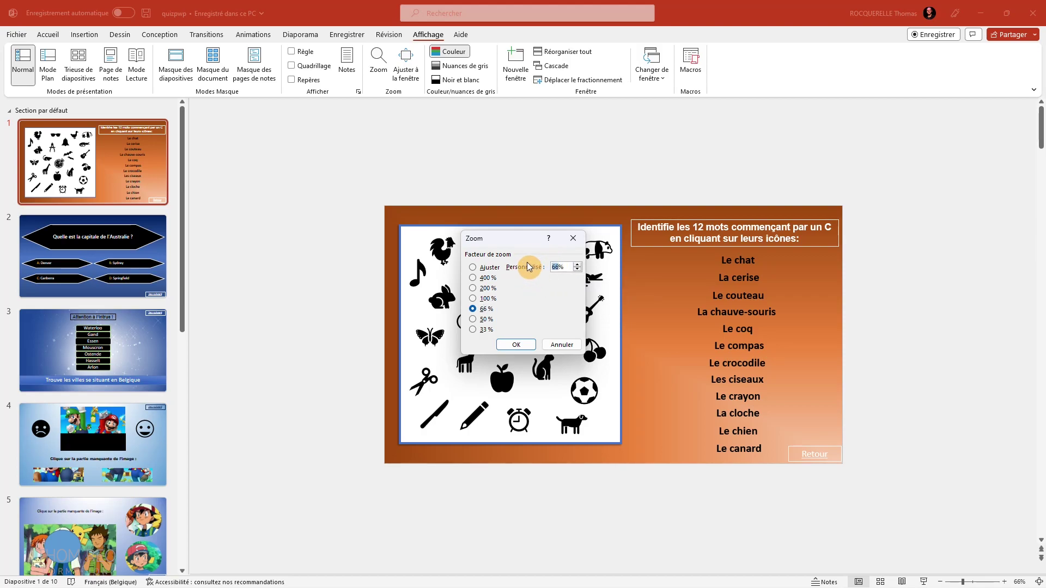
pyautogui.write('35')
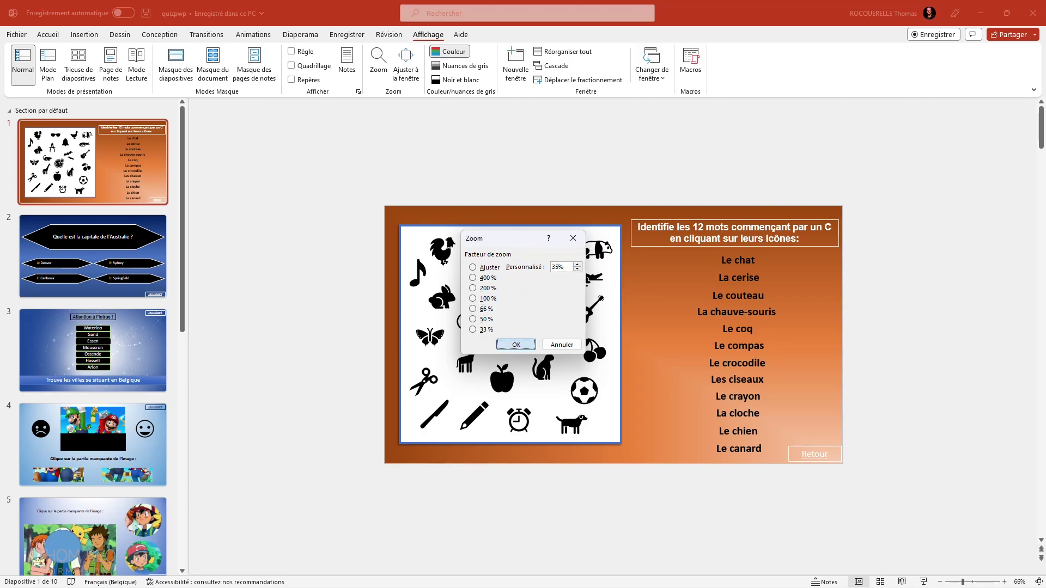
pyautogui.press('Return')
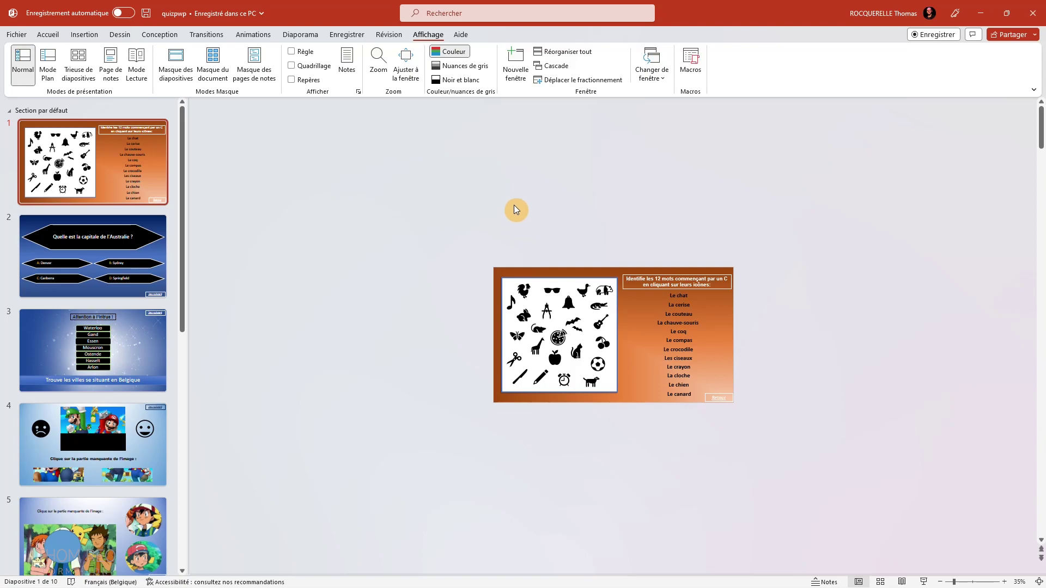
pyautogui.click(420, 82)
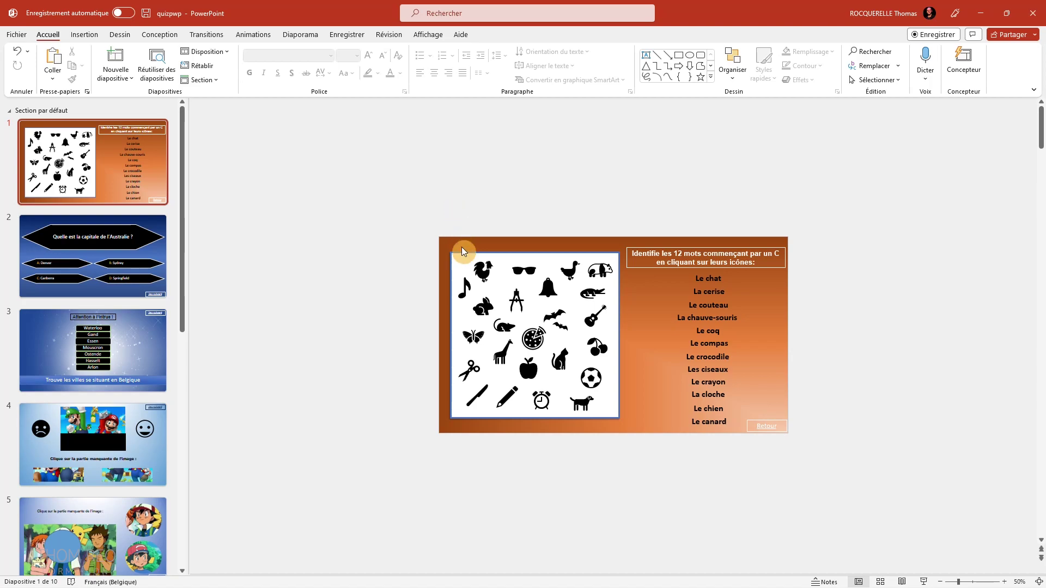
pyautogui.moveTo(464, 287)
pyautogui.mouseDown()
pyautogui.moveTo(436, 287)
pyautogui.moveTo(365, 239)
pyautogui.mouseUp()
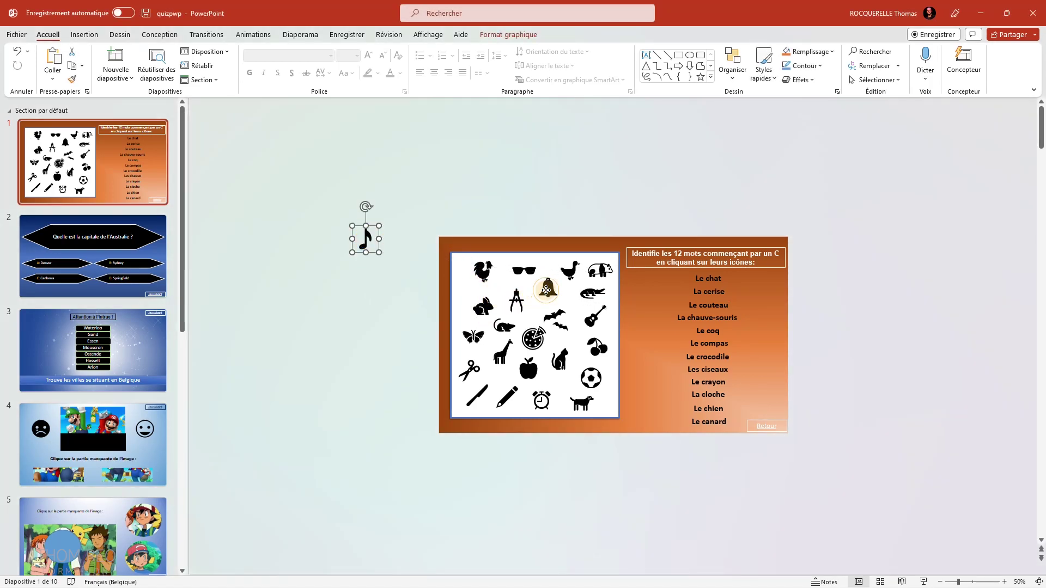
pyautogui.moveTo(546, 290); pyautogui.dragTo(583, 191)
pyautogui.moveTo(557, 317); pyautogui.dragTo(487, 184)
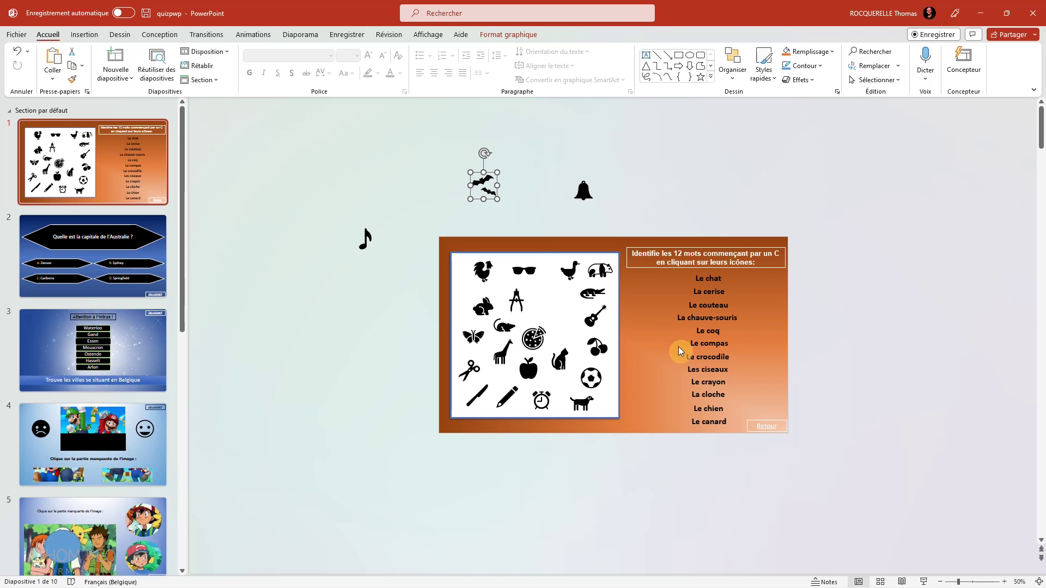
pyautogui.click(425, 230)
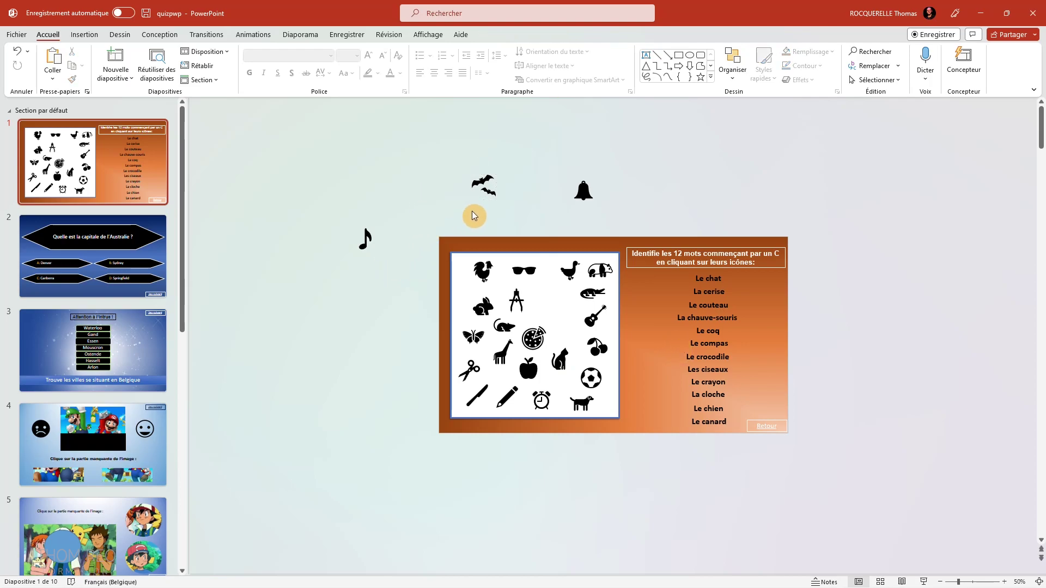
pyautogui.moveTo(583, 191); pyautogui.dragTo(649, 349)
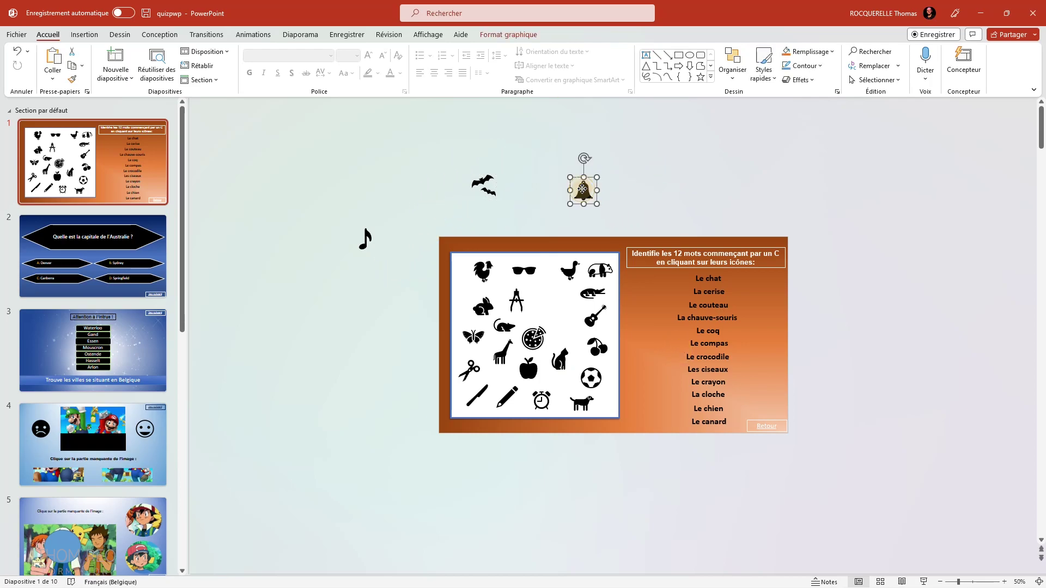
pyautogui.moveTo(484, 186); pyautogui.dragTo(561, 308)
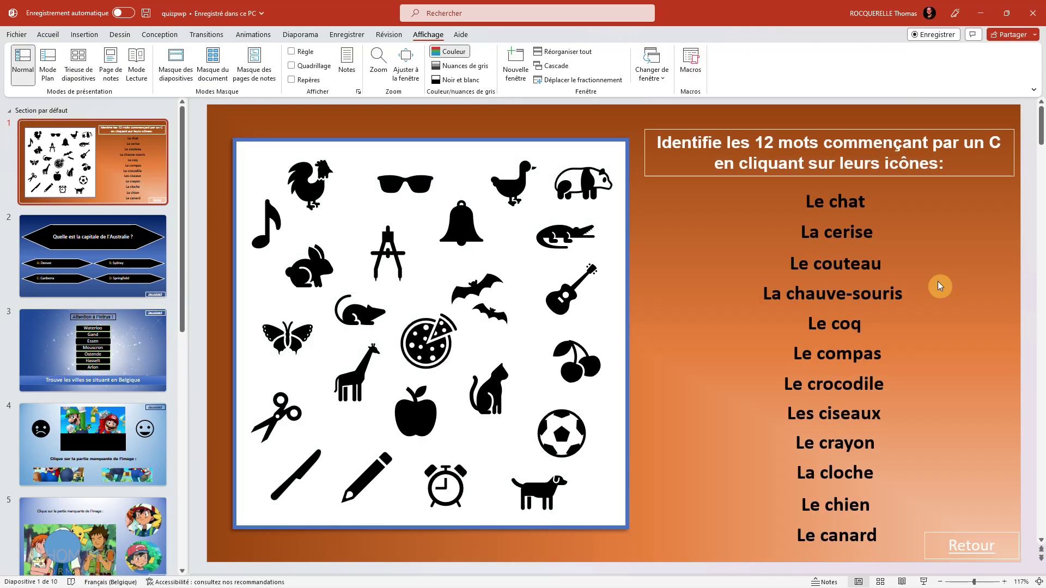
pyautogui.press('ctrl')
pyautogui.keyDown('ctrl'); pyautogui.scroll(-4, 671, 323); pyautogui.keyUp('ctrl')
pyautogui.scroll(4, 671, 322)
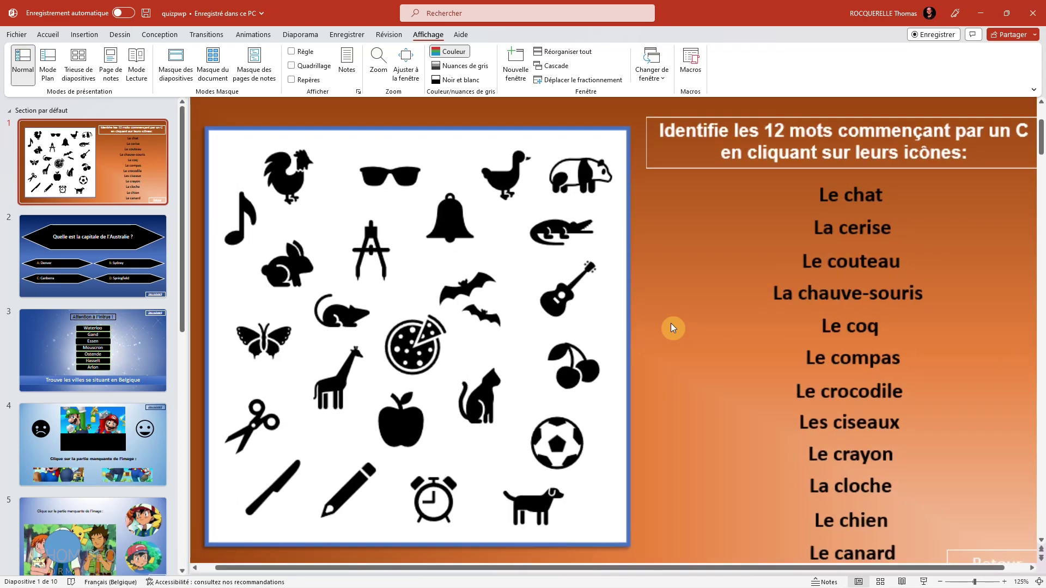
pyautogui.scroll(-5, 671, 322)
pyautogui.scroll(-1, 671, 322)
pyautogui.scroll(5, 671, 322)
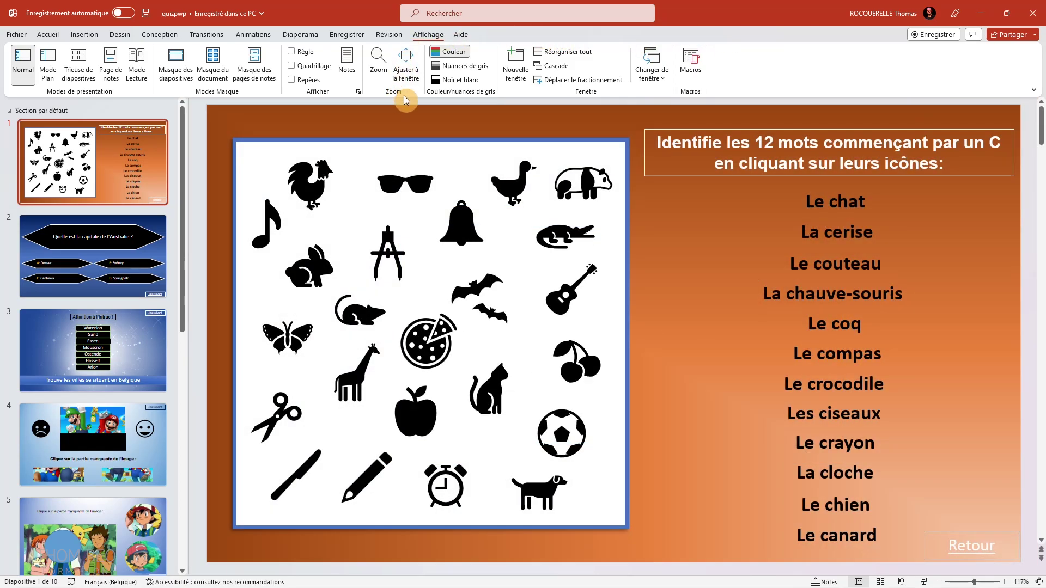
pyautogui.click(470, 66)
pyautogui.click(86, 345)
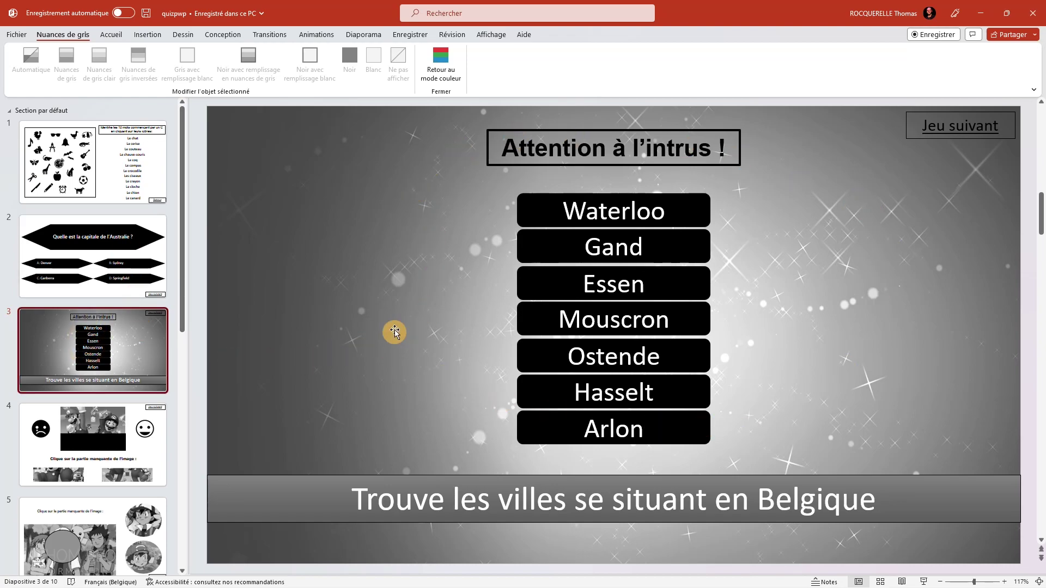
pyautogui.click(491, 34)
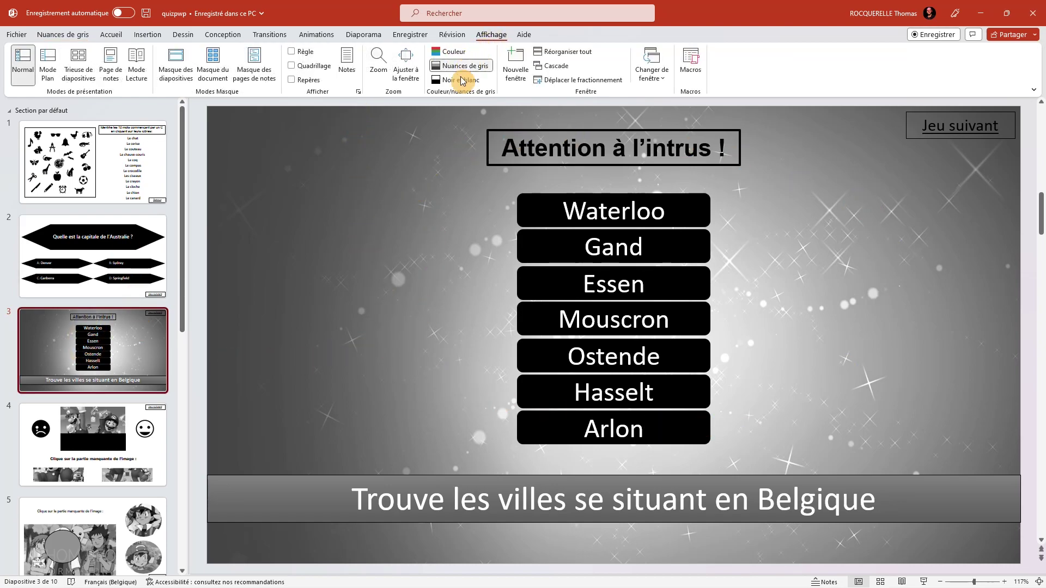
pyautogui.click(461, 79)
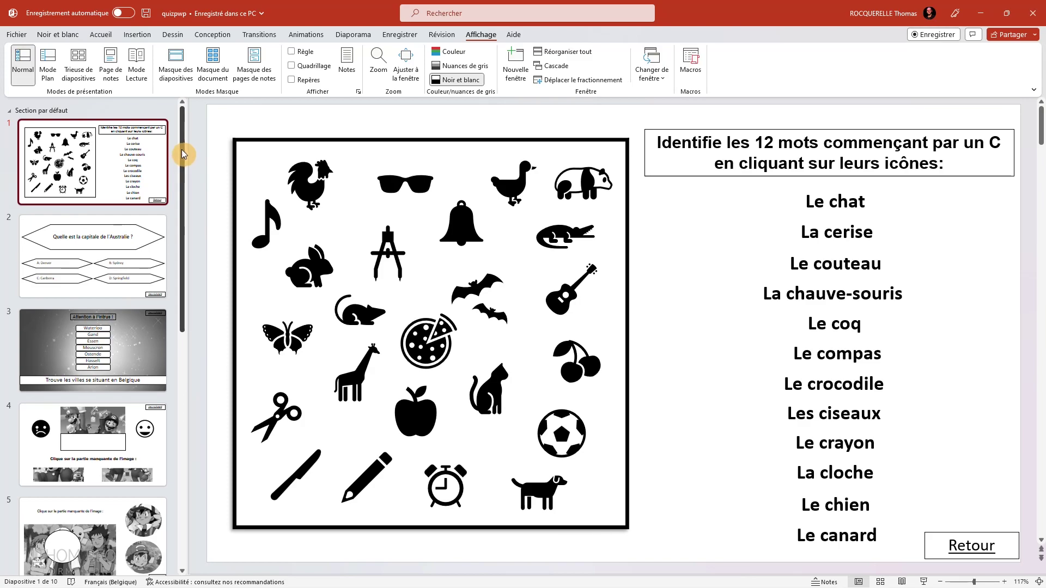
pyautogui.click(136, 329)
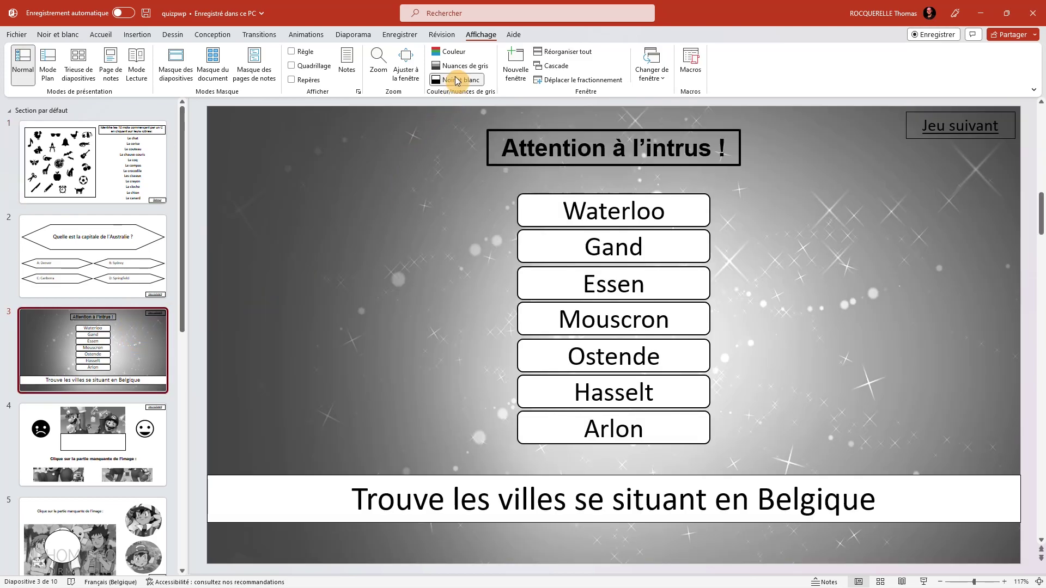
pyautogui.click(452, 52)
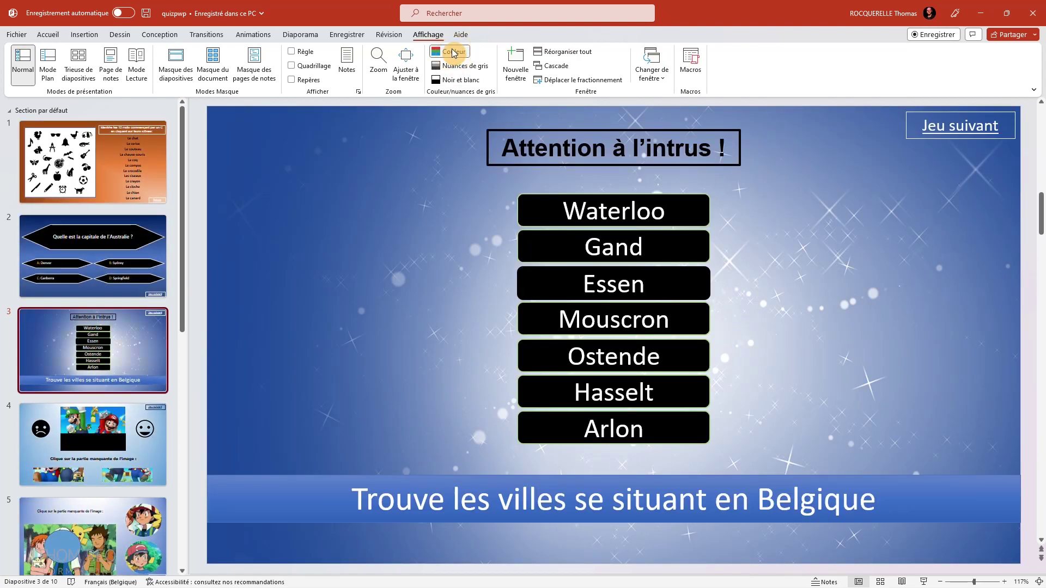
pyautogui.click(137, 164)
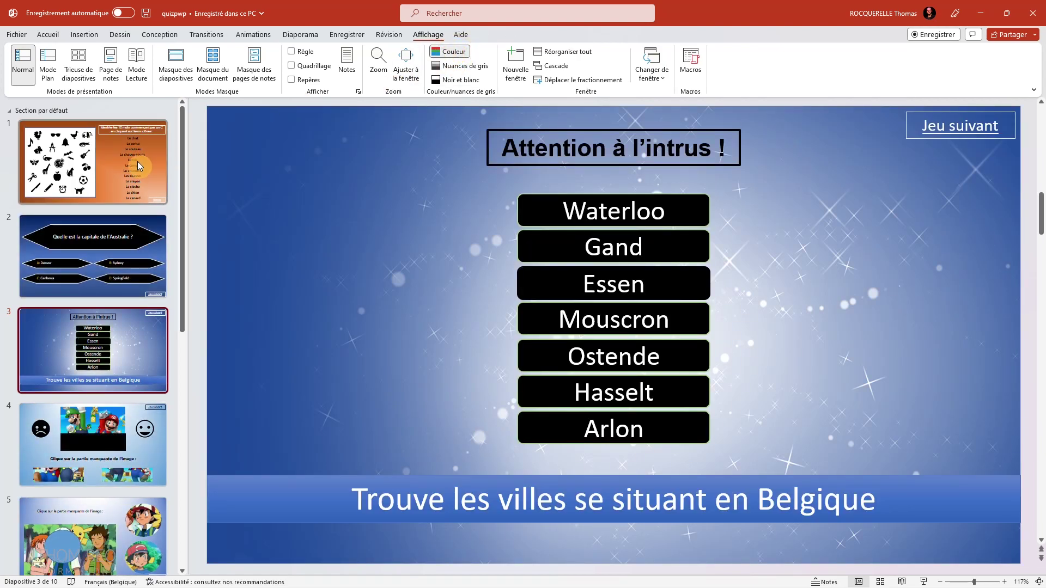
pyautogui.click(99, 172)
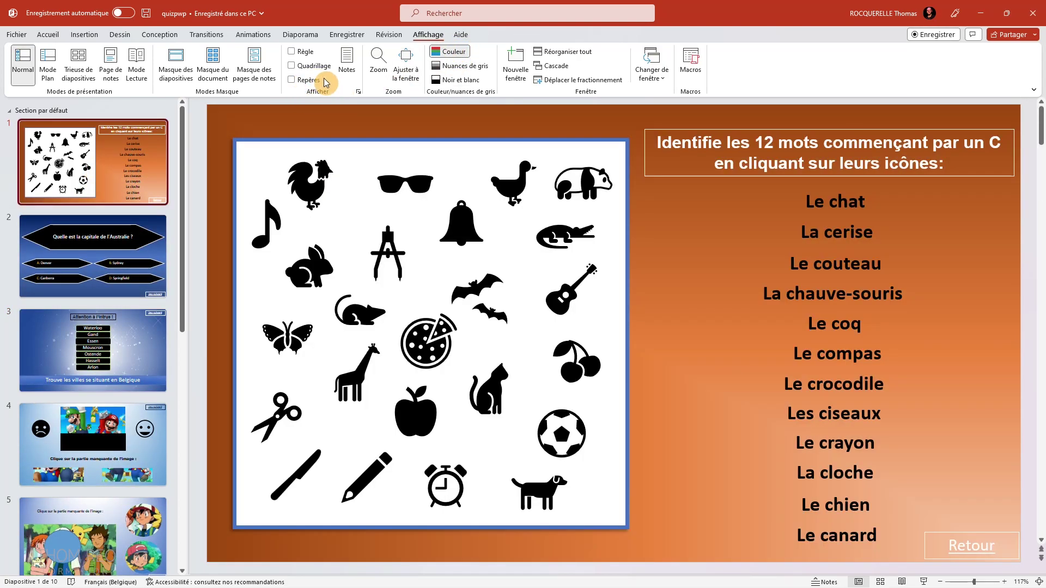
# Step: Go to slide 10 and turn on the ruler and grid
pyautogui.scroll(-5, 139, 259)
pyautogui.scroll(-5, 119, 427)
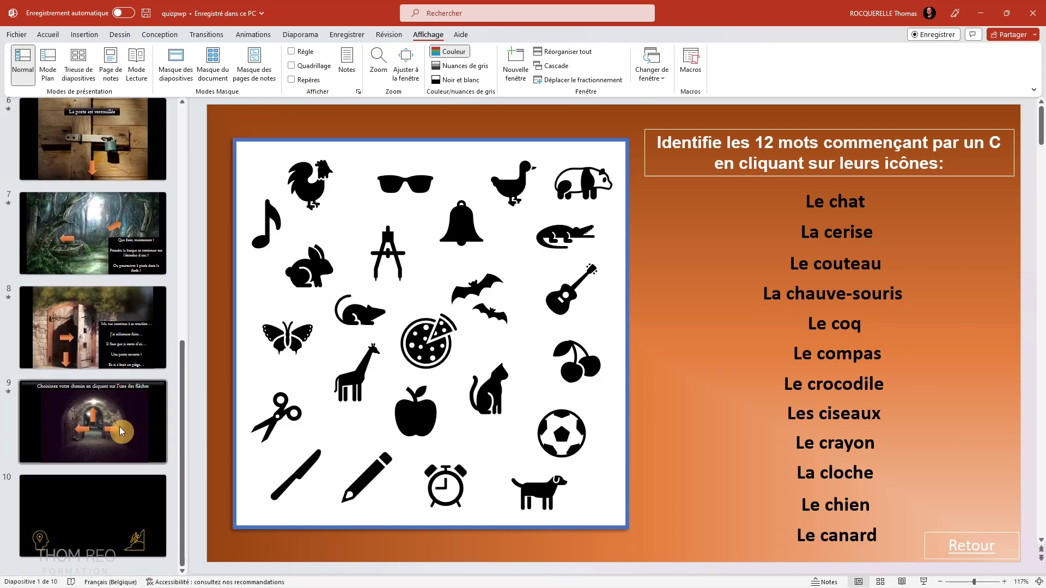
pyautogui.click(103, 493)
pyautogui.click(376, 304)
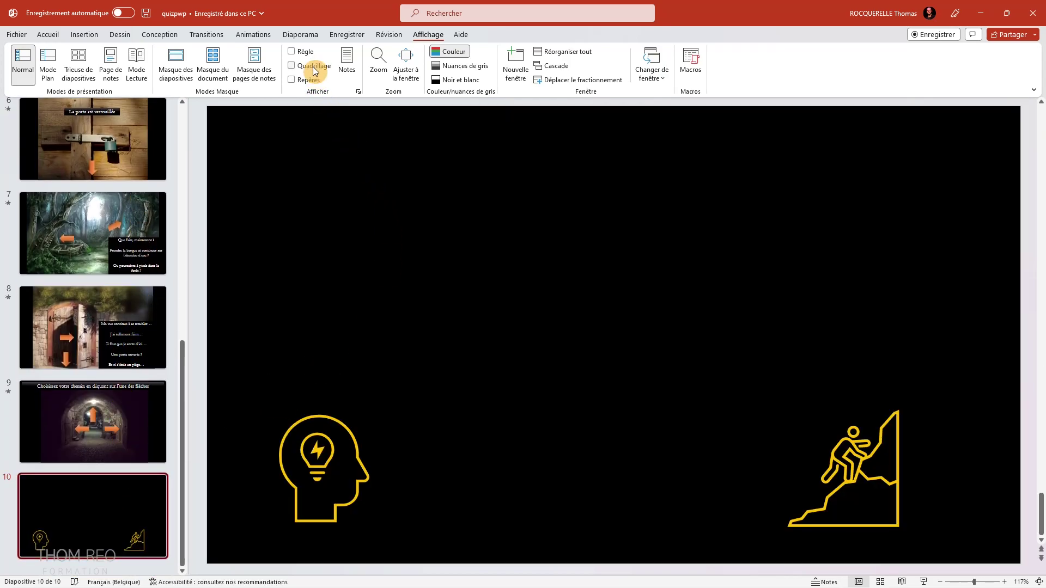
pyautogui.click(303, 53)
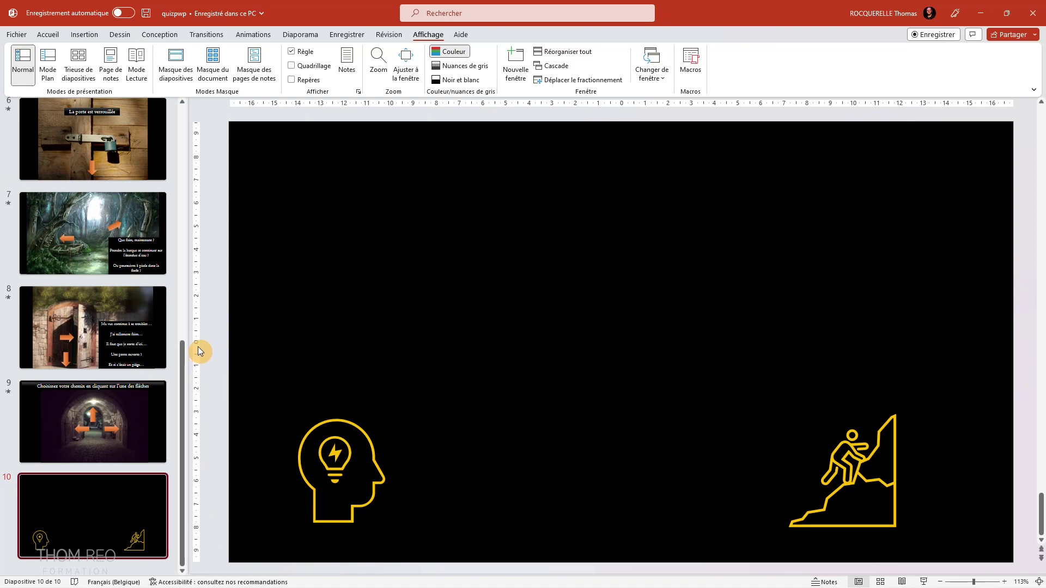
pyautogui.click(292, 65)
# Step: Place the lightbulb-head icon above the climber, then hide the grid, guides and ruler
pyautogui.moveTo(346, 428); pyautogui.dragTo(859, 307)
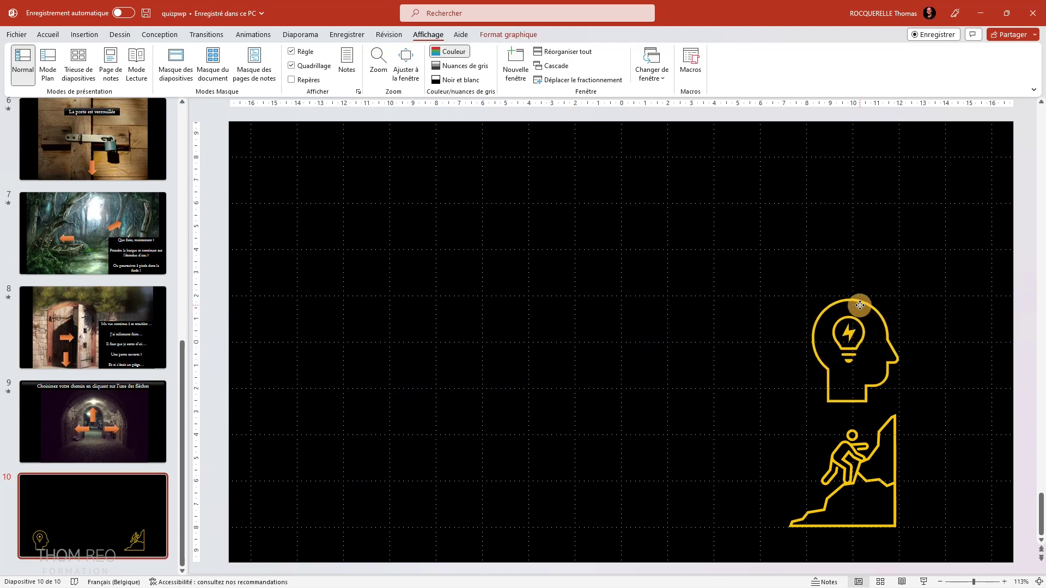
pyautogui.moveTo(887, 439); pyautogui.dragTo(890, 438)
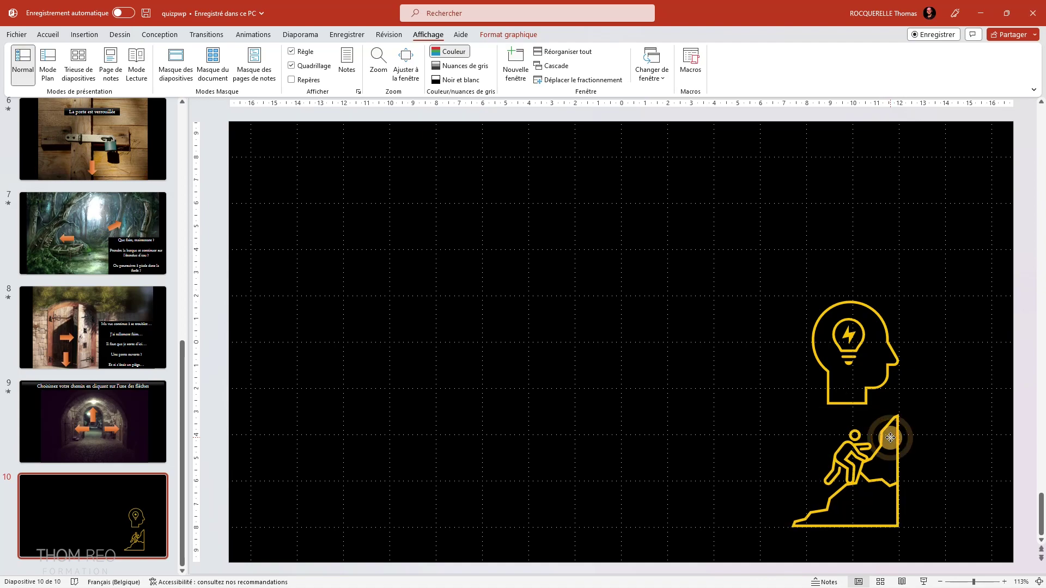
pyautogui.click(292, 66)
pyautogui.click(292, 80)
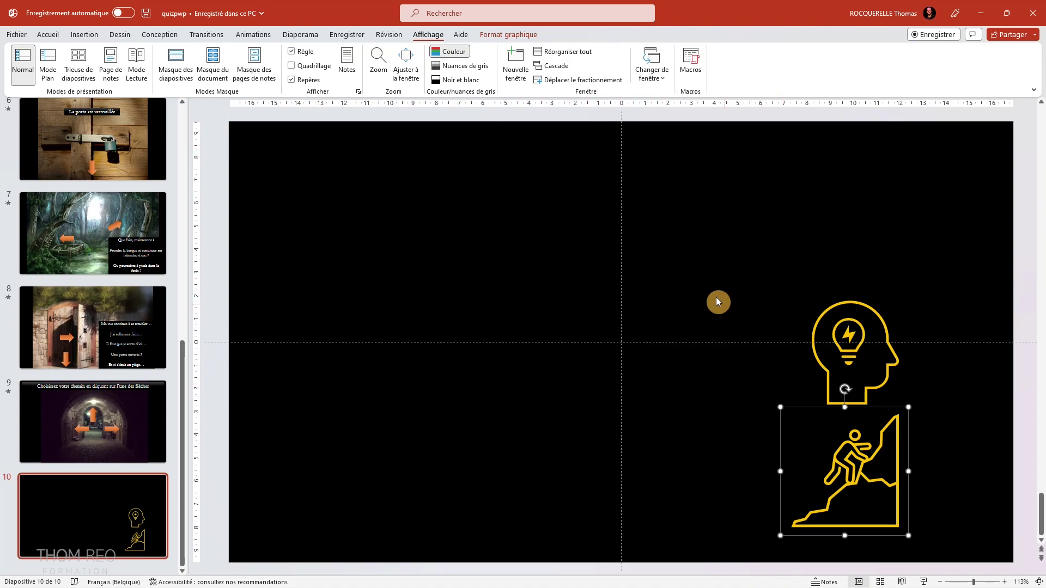
pyautogui.click(388, 298)
pyautogui.click(291, 51)
pyautogui.click(291, 80)
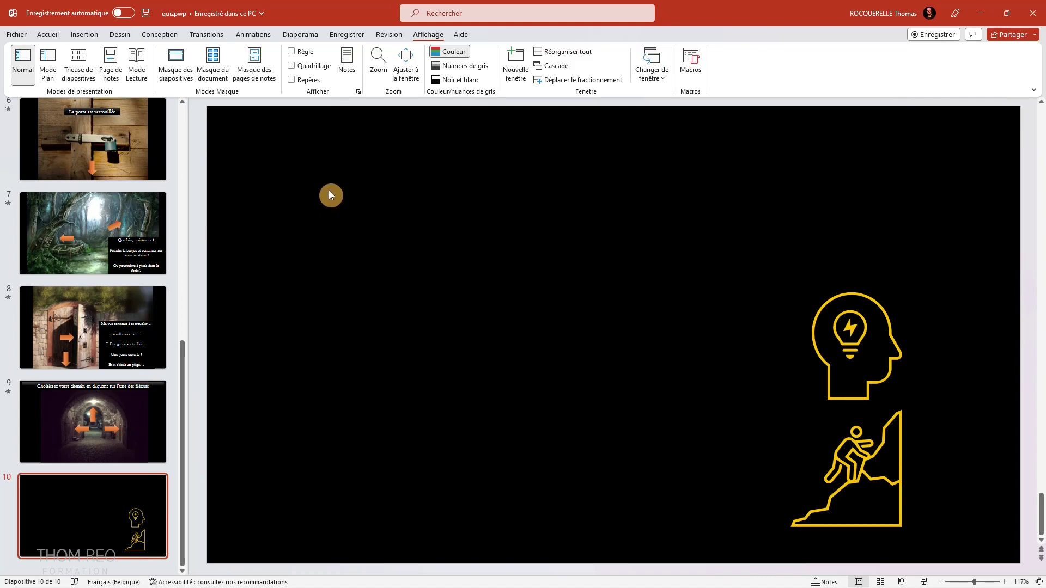
# Step: Add the speaker note 'Cette diapositive servira de modèle.' to slide 10
pyautogui.click(346, 63)
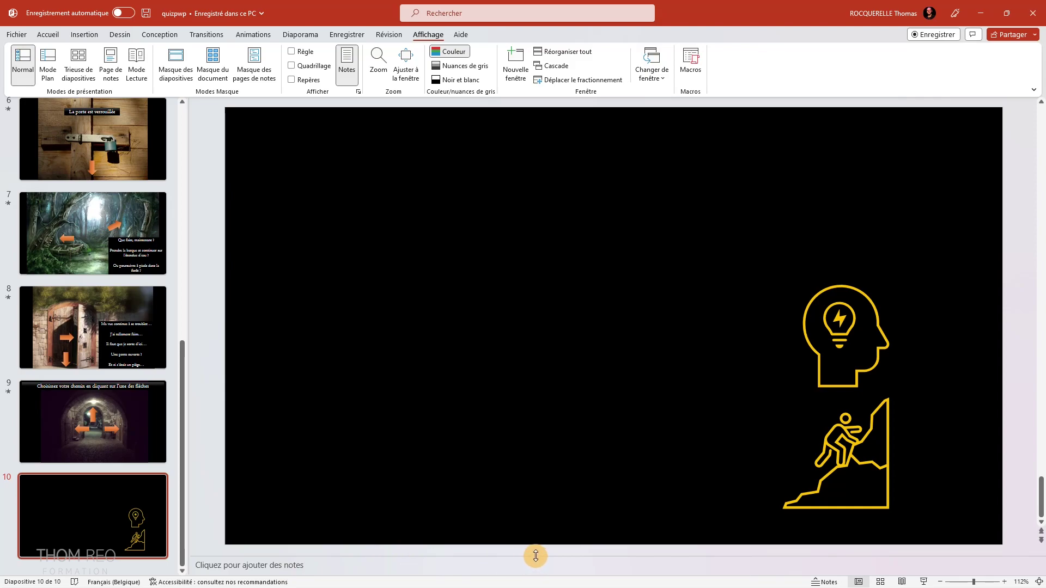
pyautogui.moveTo(537, 557); pyautogui.dragTo(542, 518)
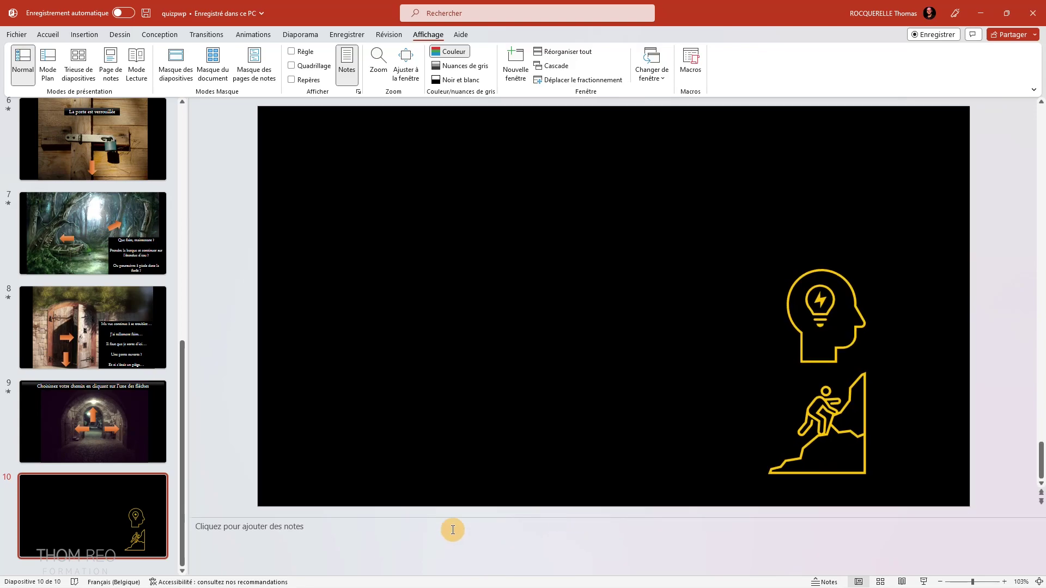
pyautogui.click(303, 528)
pyautogui.write('Cette diapositive servira de modèle.')
# Step: Hide the notes pane and move back to slide 9
pyautogui.click(100, 403)
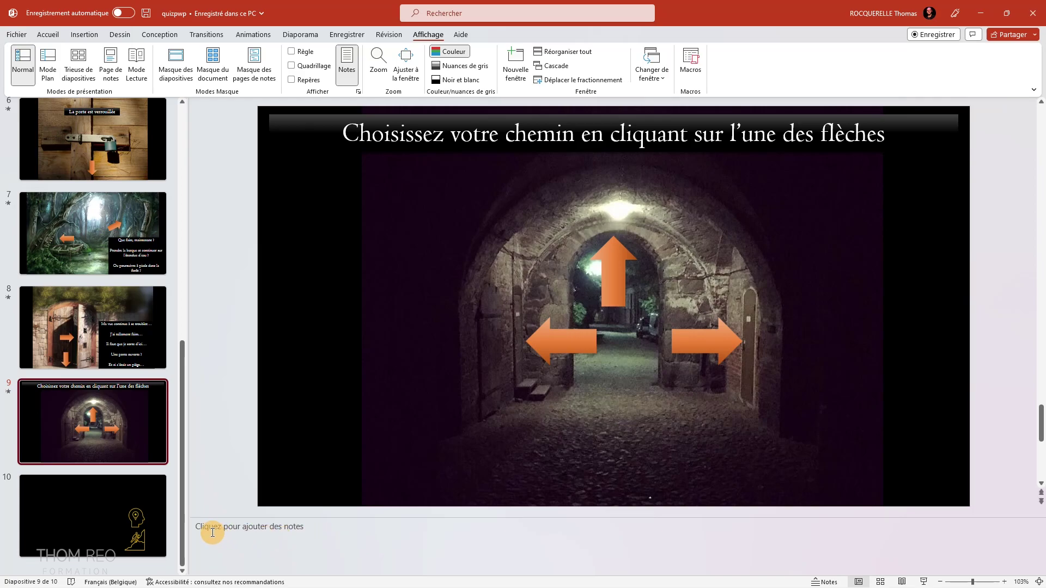
pyautogui.click(58, 499)
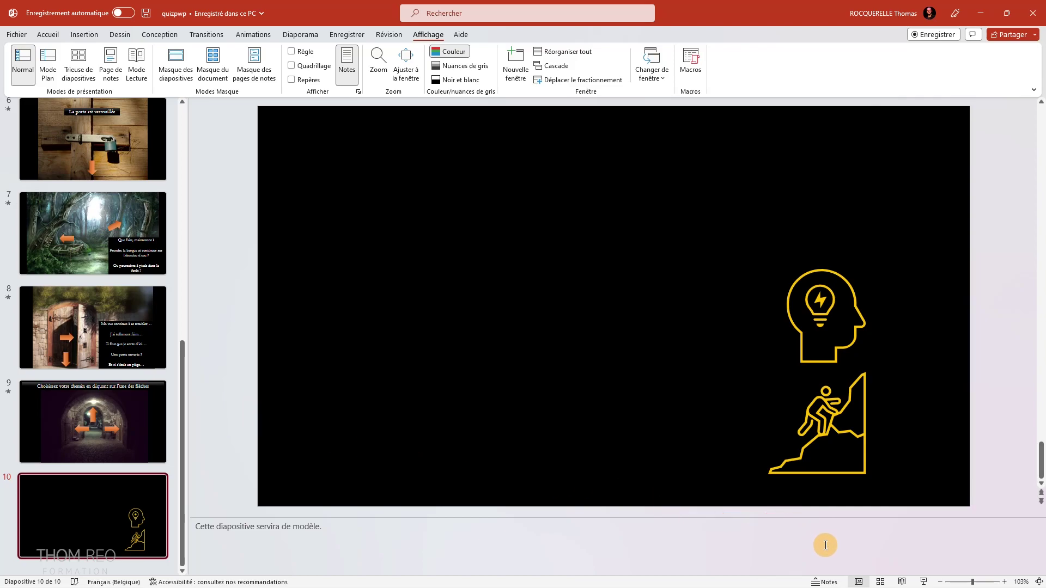
pyautogui.click(827, 583)
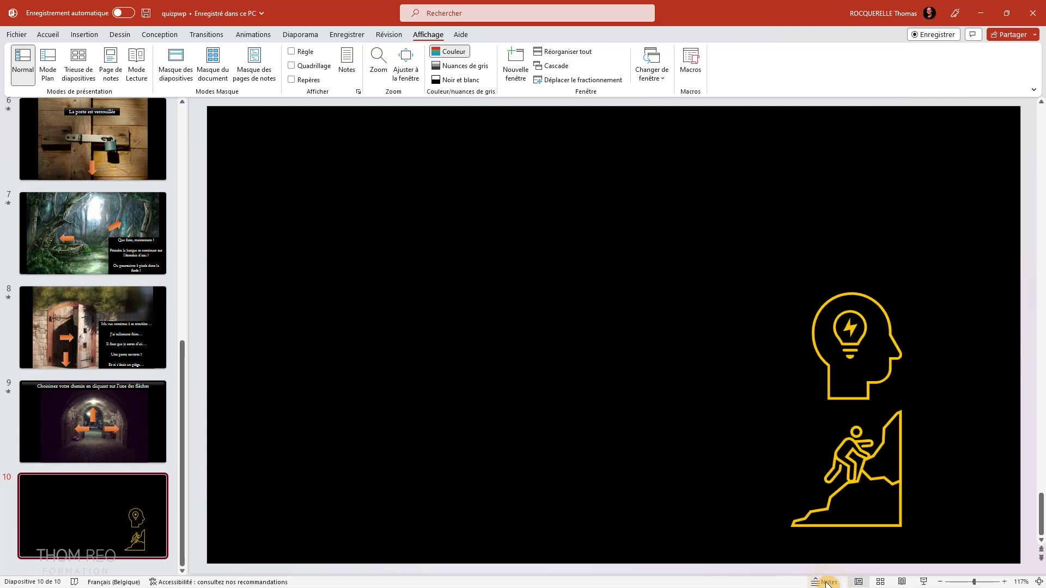
pyautogui.click(827, 583)
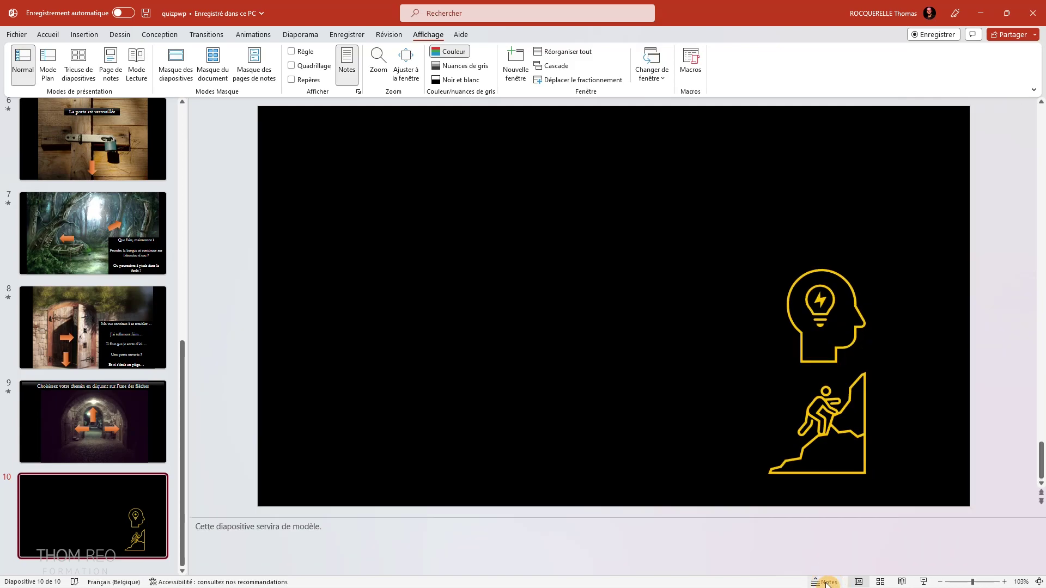
pyautogui.click(827, 583)
pyautogui.press('pageup')
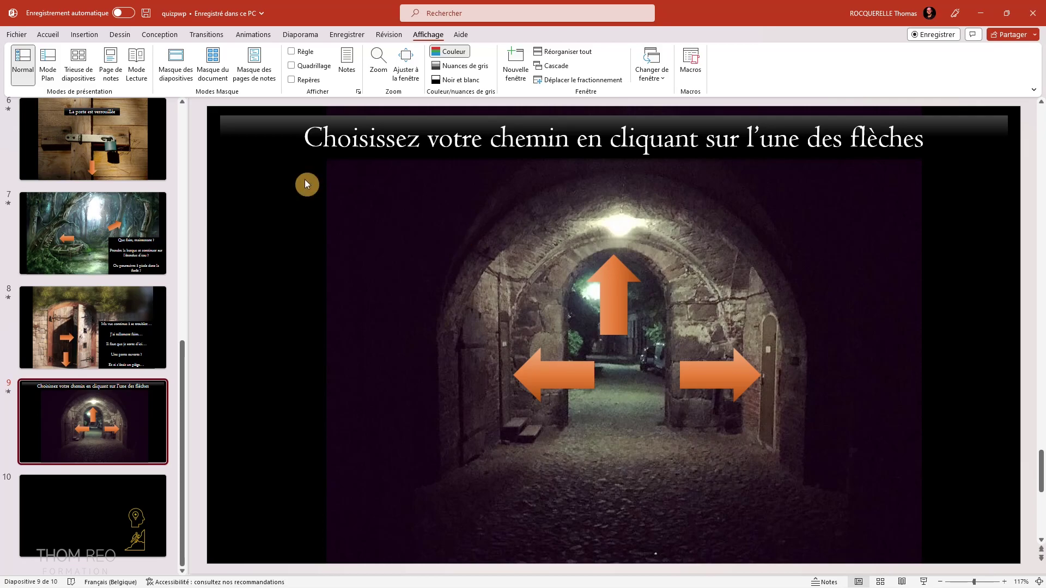
# Step: Switch to Outline view, show slide 10 with its note, and widen the slide area
pyautogui.click(48, 70)
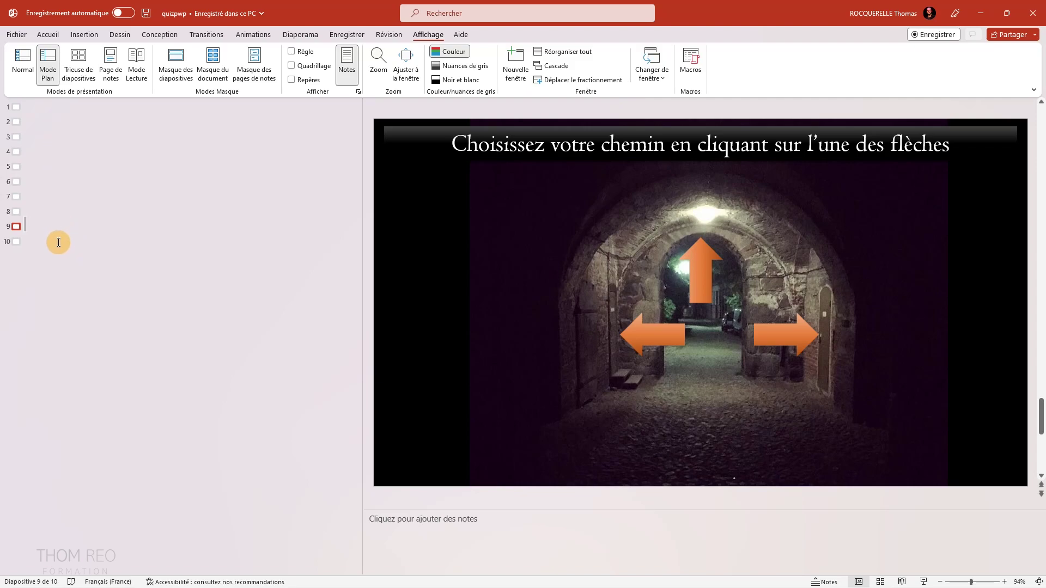
pyautogui.click(16, 241)
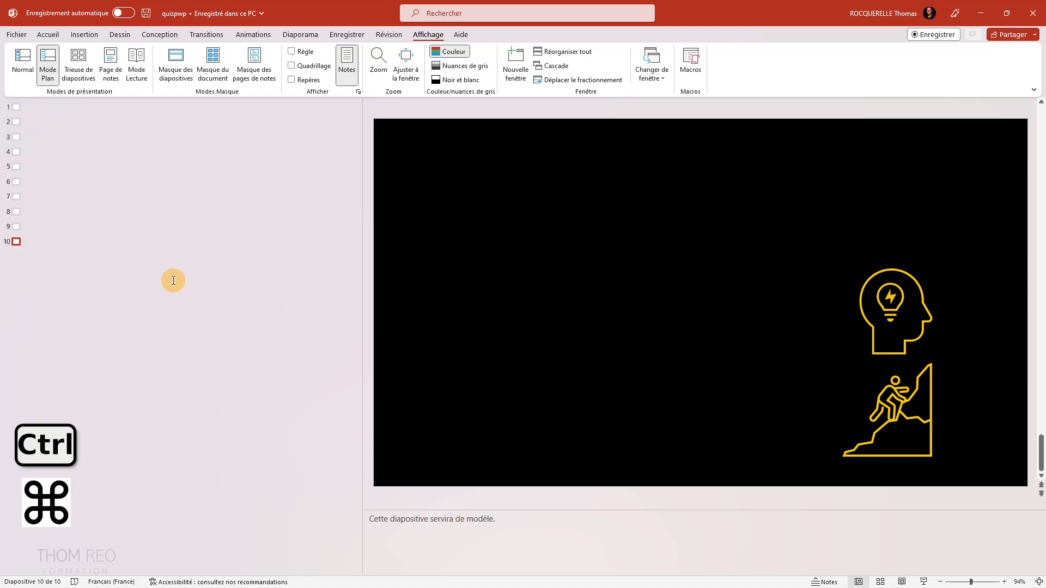
pyautogui.scroll(2, 174, 280)
pyautogui.scroll(-2, 173, 281)
pyautogui.scroll(2, 174, 281)
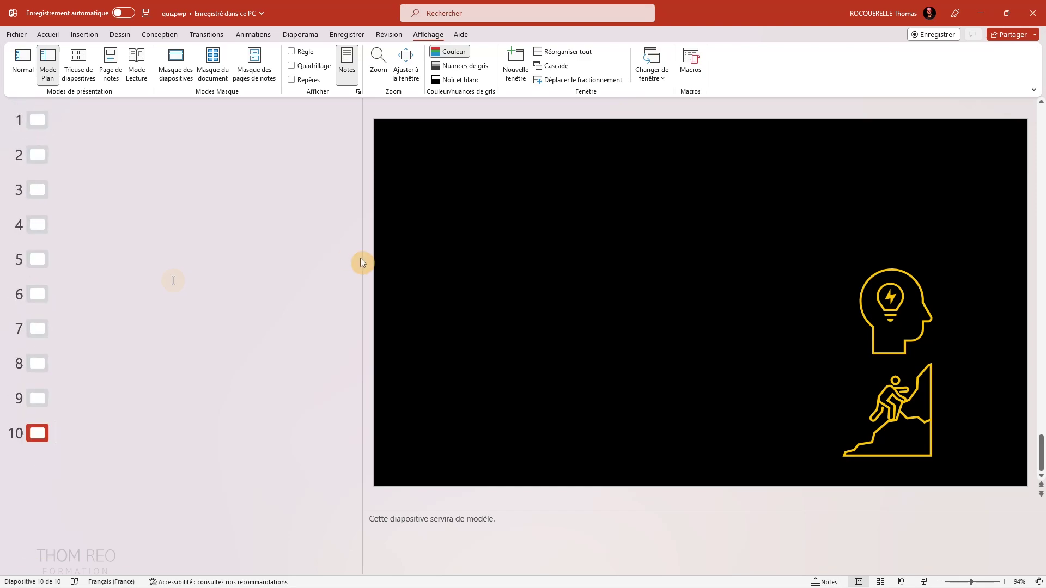
pyautogui.moveTo(361, 259); pyautogui.dragTo(156, 264)
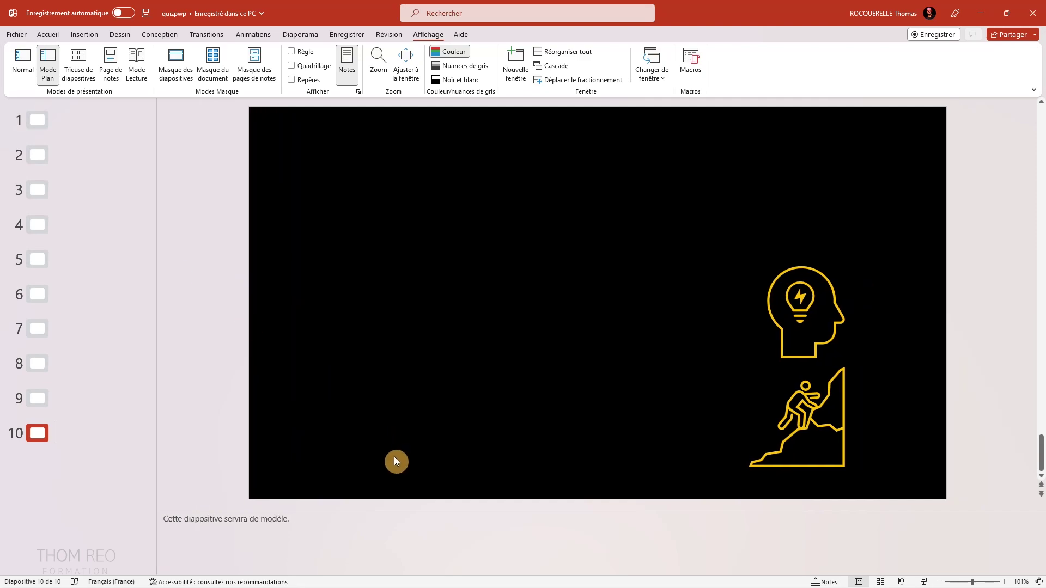
pyautogui.moveTo(411, 511)
pyautogui.mouseDown()
pyautogui.moveTo(412, 411)
pyautogui.moveTo(412, 506)
pyautogui.mouseUp()
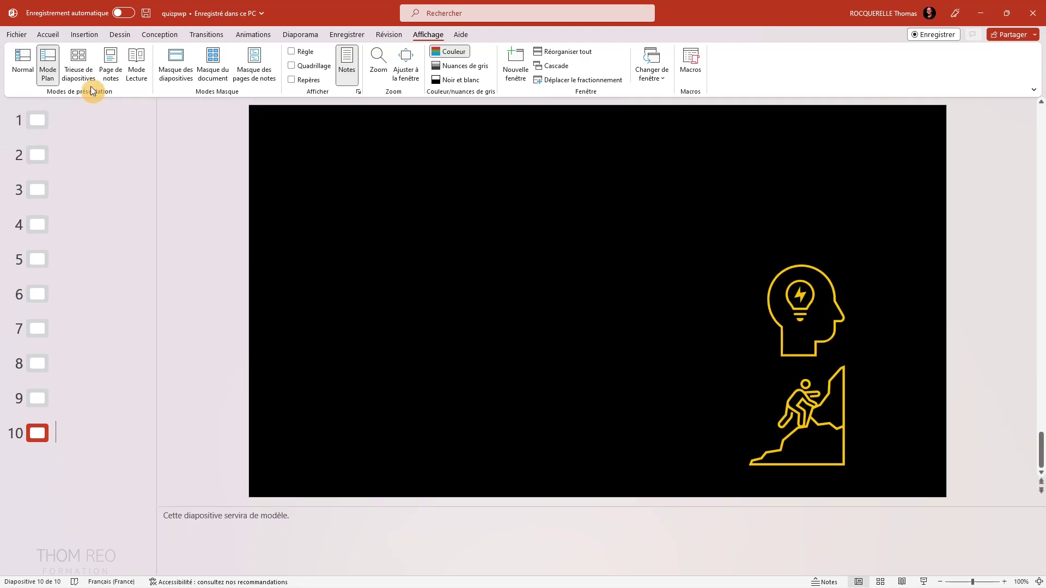
# Step: In Slide Sorter, move slide 10 first, the forest slide fifth and the tunnel slide seventh
pyautogui.click(80, 64)
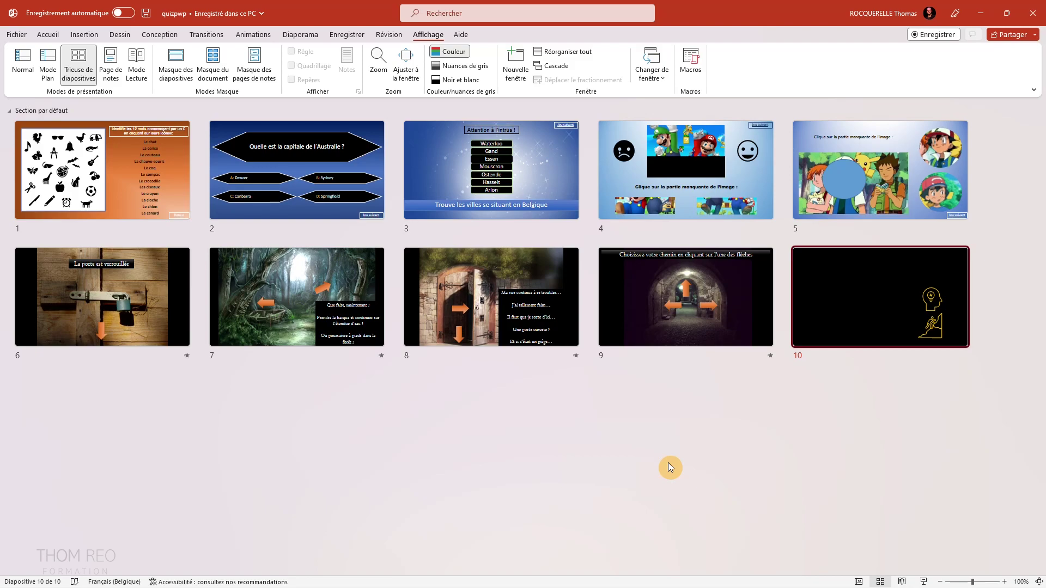
pyautogui.click(415, 455)
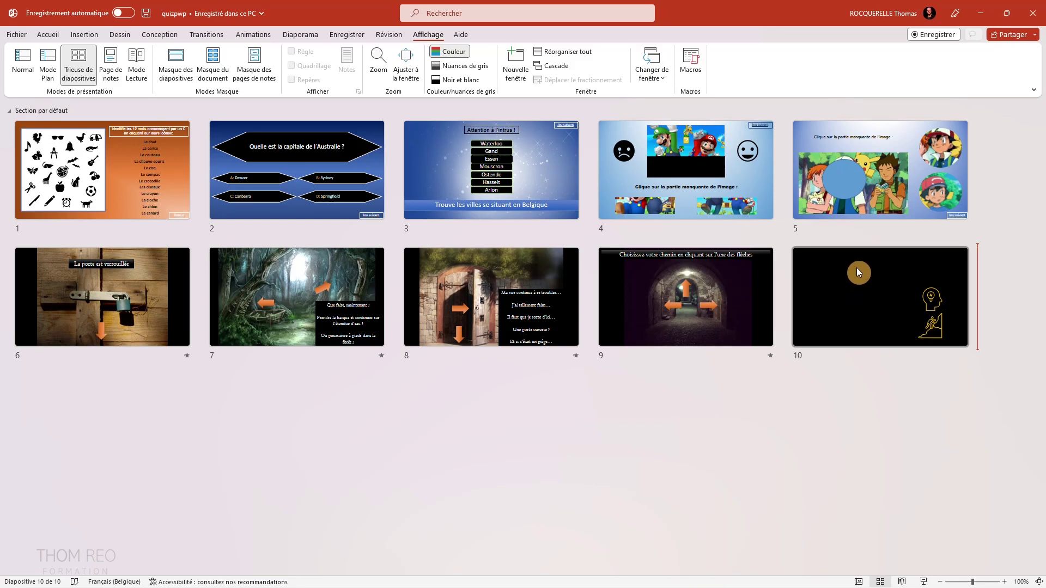
pyautogui.moveTo(856, 288); pyautogui.dragTo(93, 143)
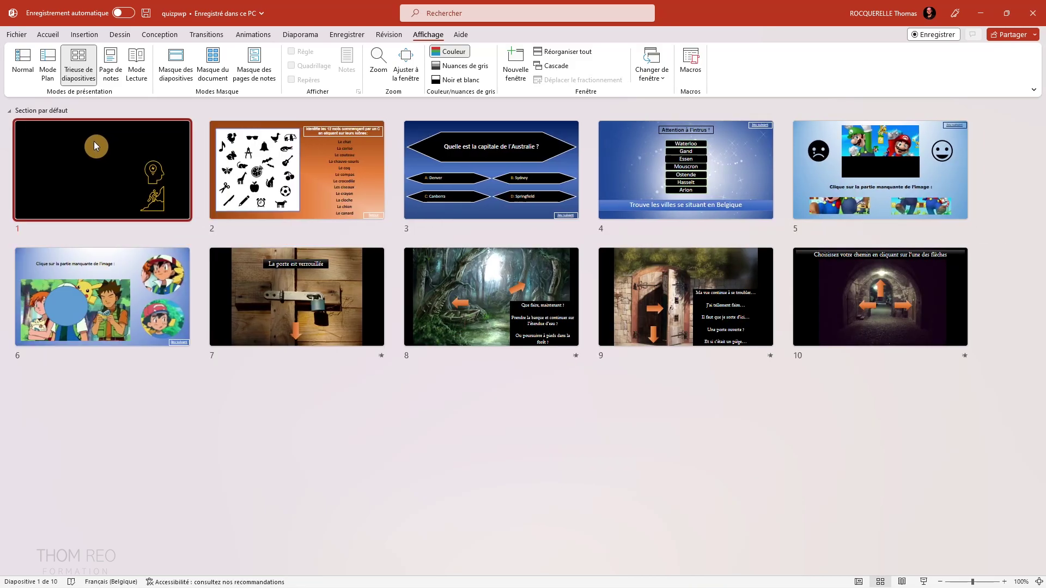
pyautogui.moveTo(645, 204); pyautogui.dragTo(851, 149)
pyautogui.moveTo(874, 273); pyautogui.dragTo(274, 302)
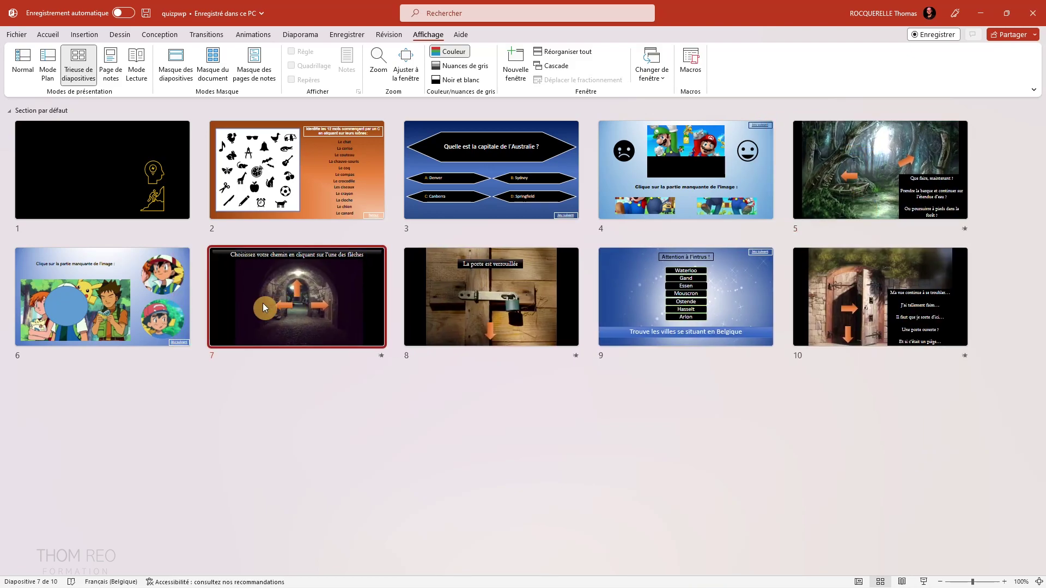
pyautogui.click(115, 164)
# Step: Switch to Notes Page view and scroll through the notes pages
pyautogui.click(112, 74)
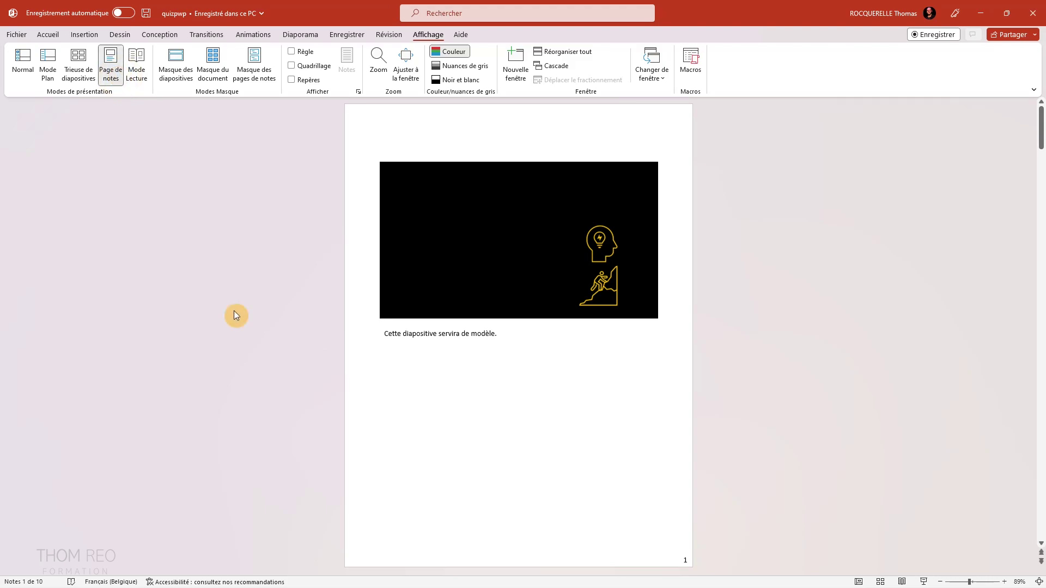
pyautogui.scroll(2, 421, 356)
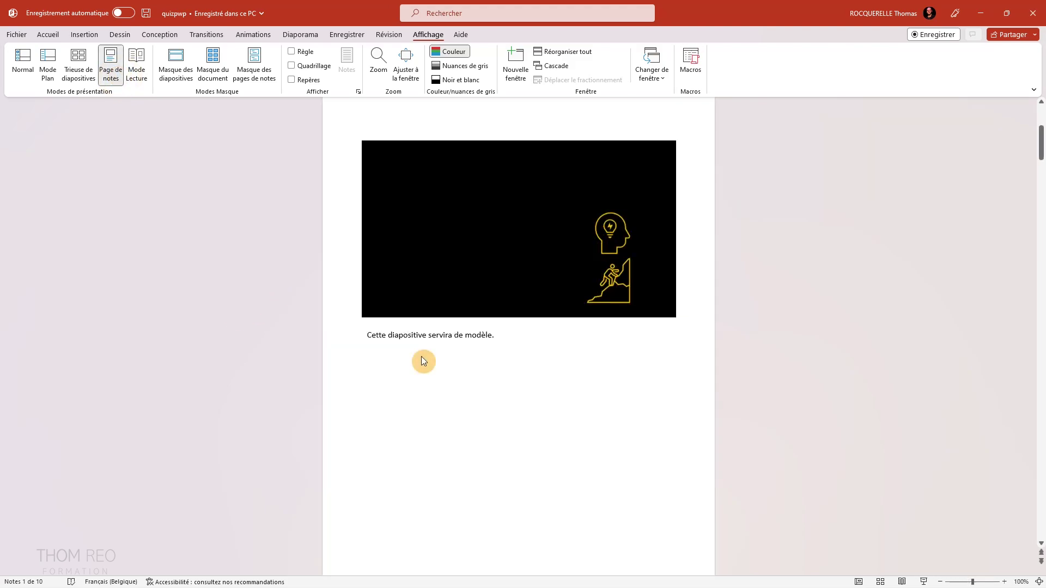
pyautogui.scroll(3, 421, 357)
pyautogui.scroll(4, 421, 356)
pyautogui.scroll(2, 421, 357)
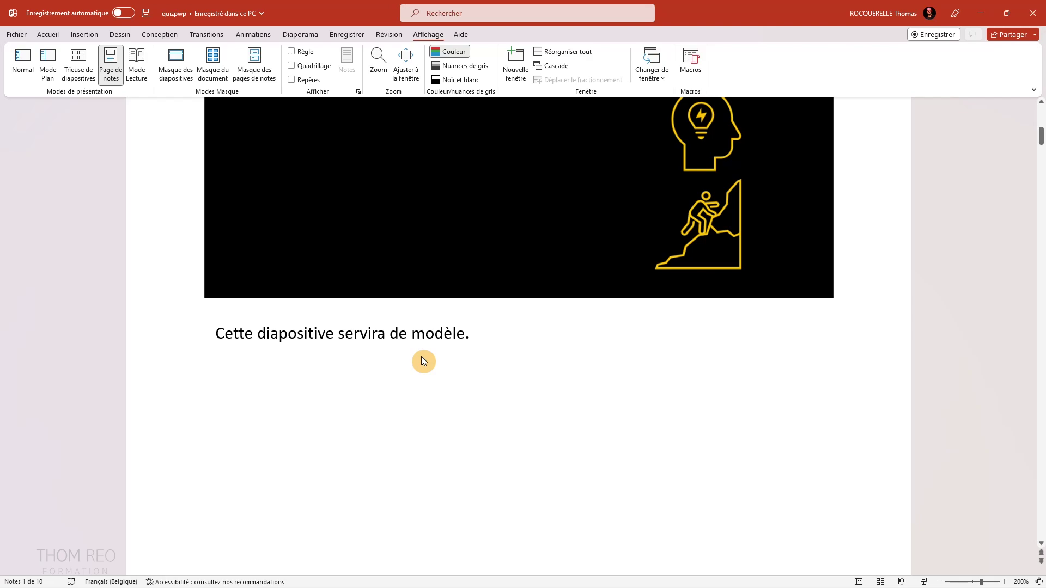
pyautogui.scroll(-5, 421, 356)
pyautogui.scroll(-1, 423, 361)
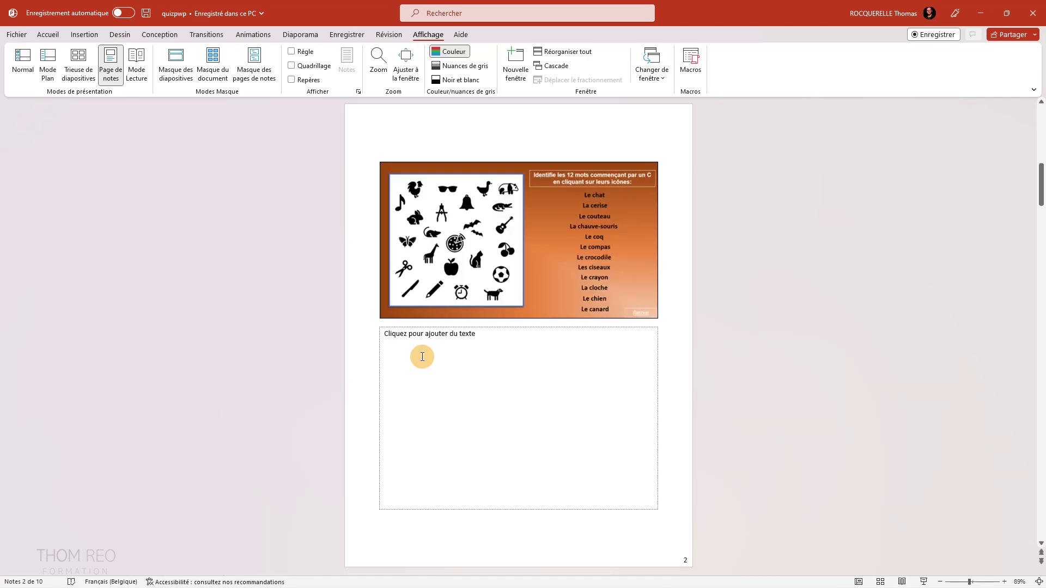
pyautogui.scroll(-1, 423, 361)
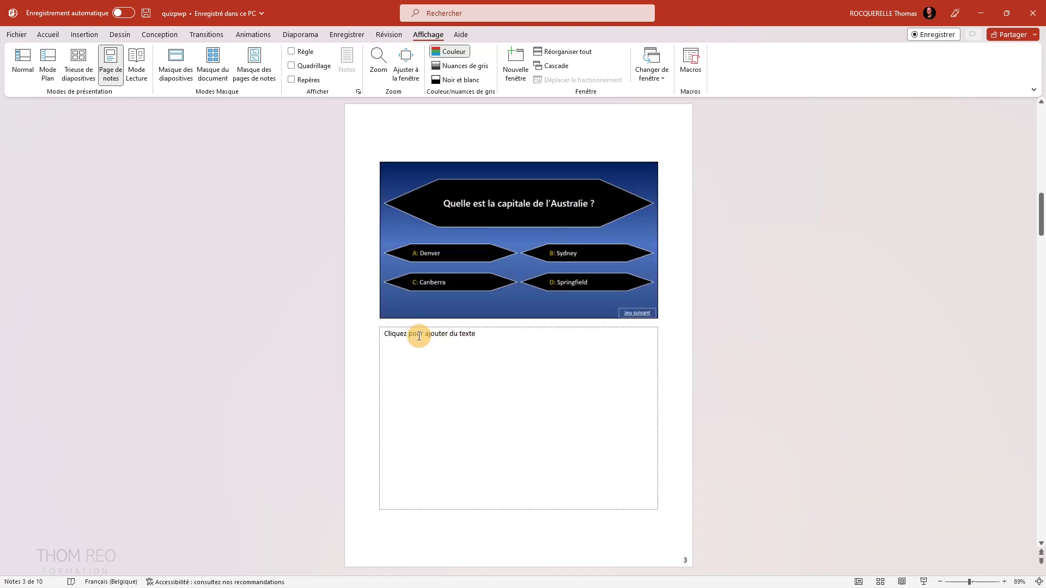
# Step: Click into slide 3's notes box, then switch to Reading view
pyautogui.click(390, 334)
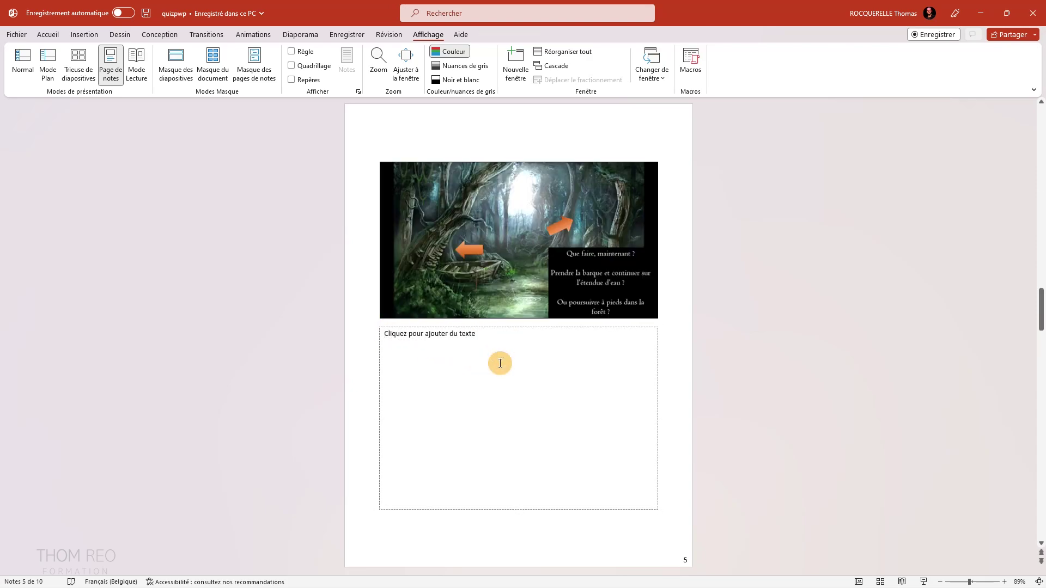
pyautogui.scroll(3, 500, 363)
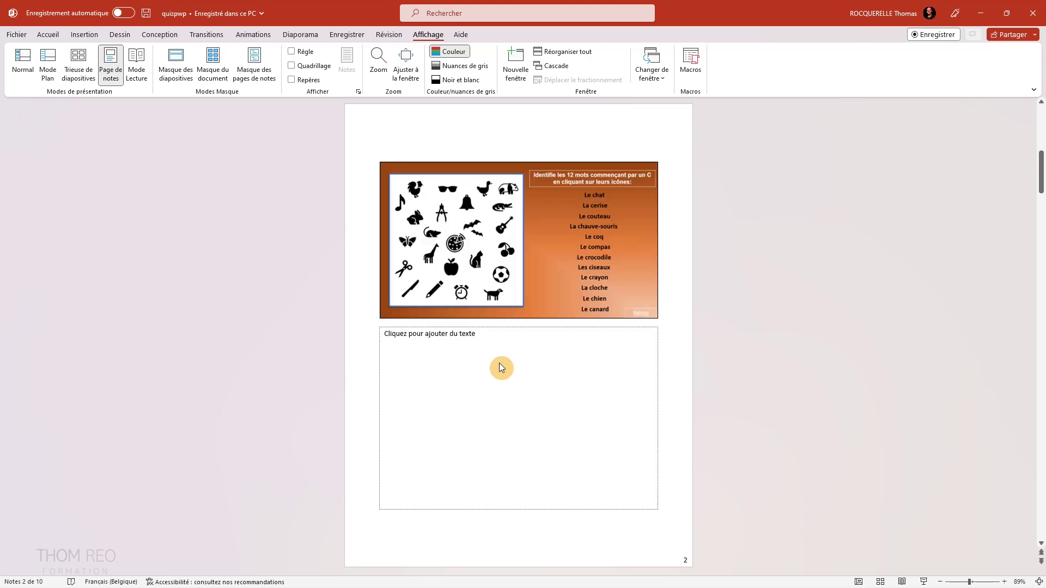
pyautogui.click(136, 69)
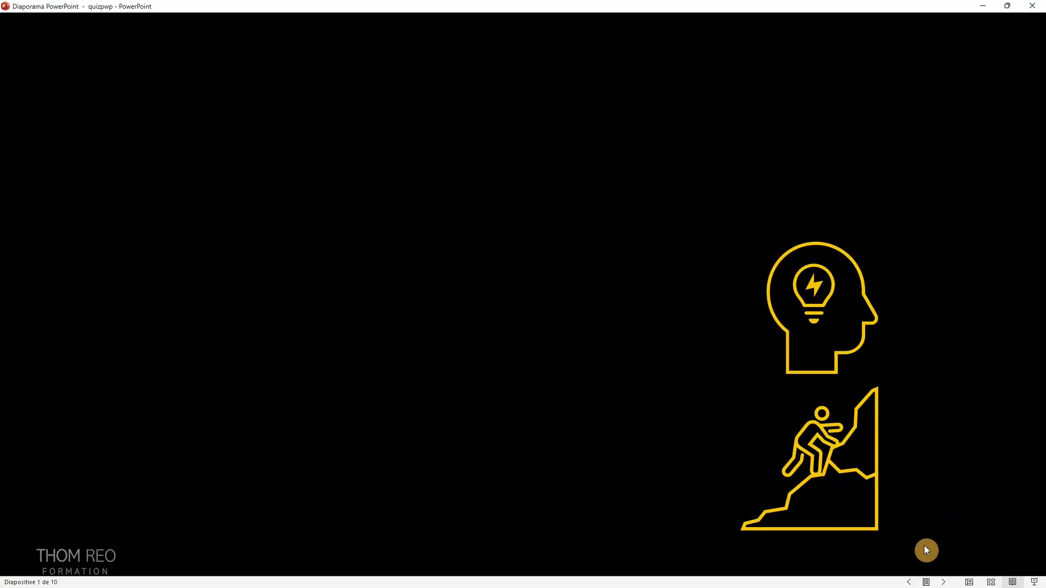
# Step: Advance three slides in Reading view, try Slide Sorter and Reading view, then return to Normal view
pyautogui.click(944, 582)
pyautogui.click(945, 582)
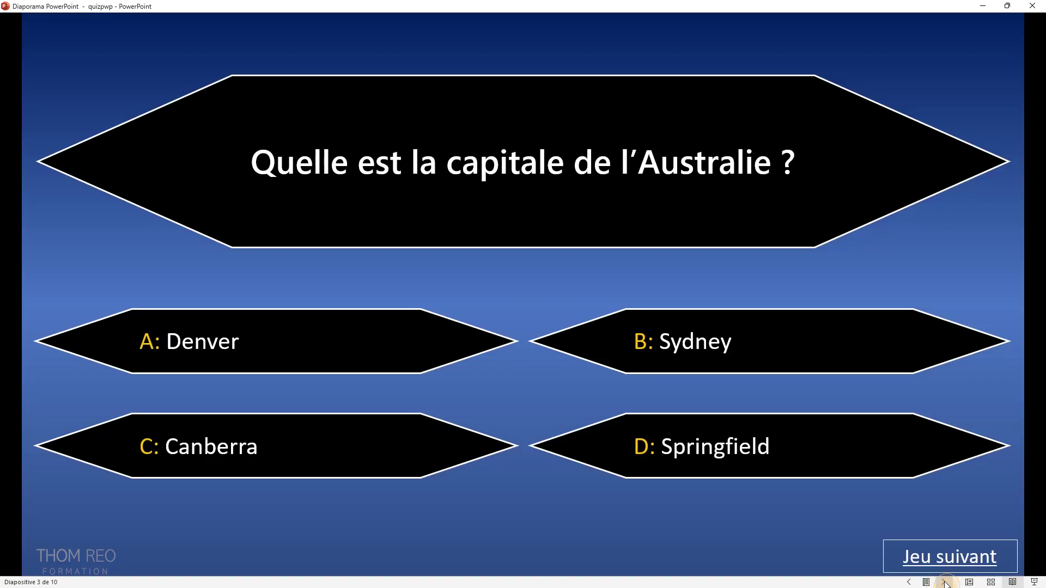
pyautogui.click(946, 582)
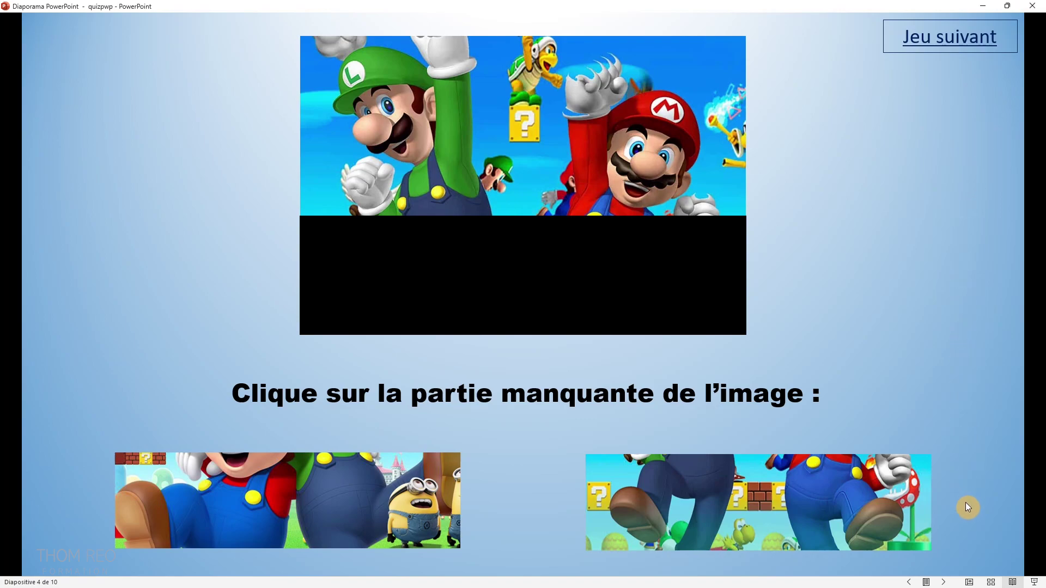
pyautogui.click(972, 583)
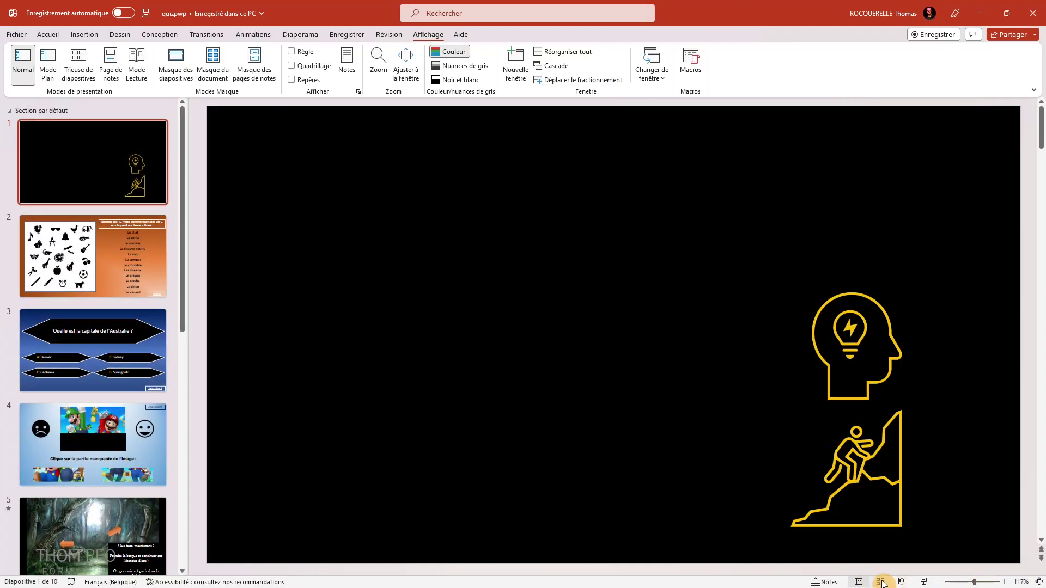
pyautogui.click(881, 582)
pyautogui.click(902, 582)
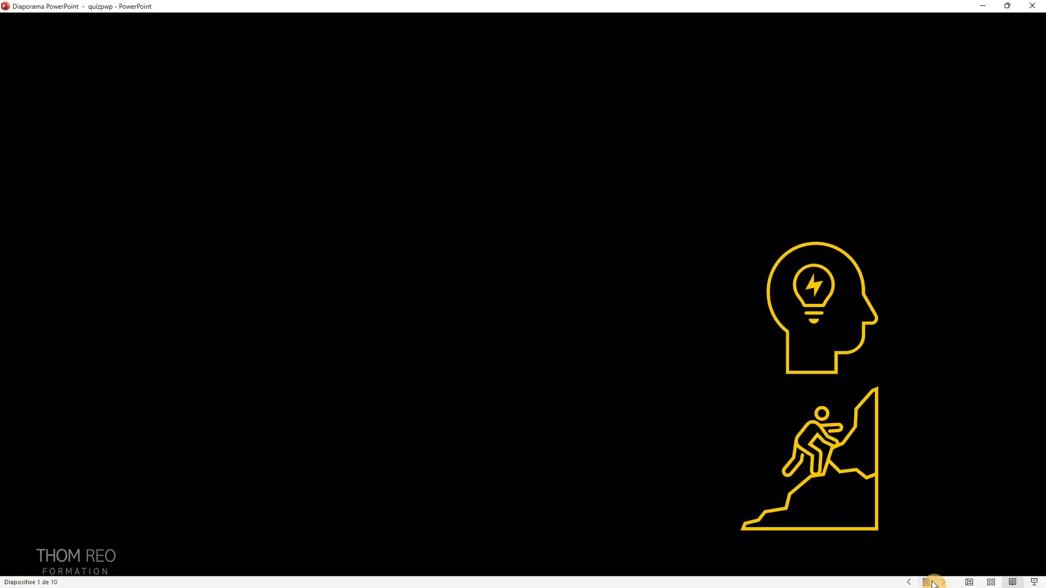
pyautogui.click(973, 584)
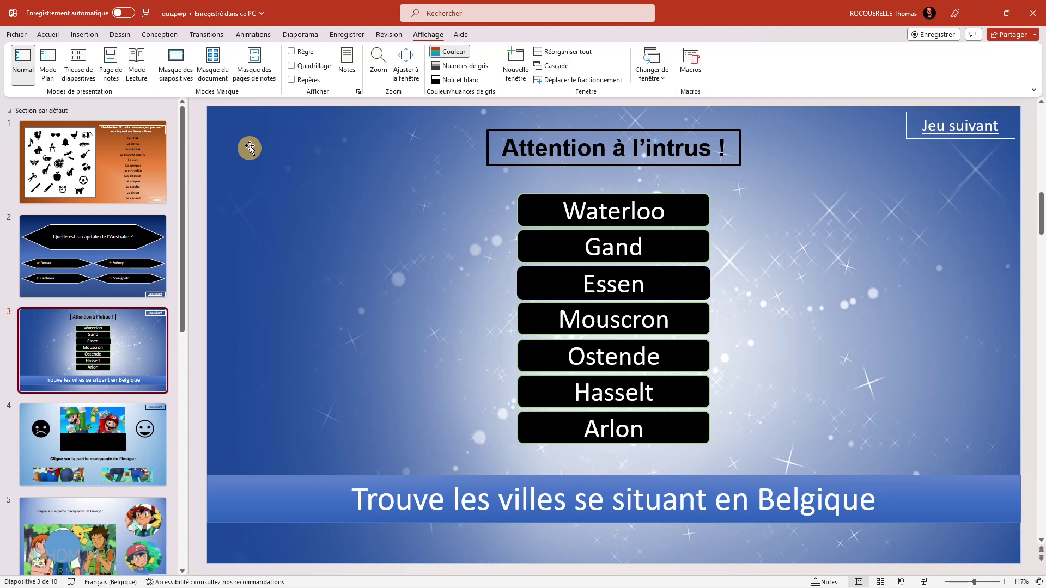
# Step: Insert a plant icon on slide 1, move it to the top-left corner and copy it
pyautogui.press('Home')
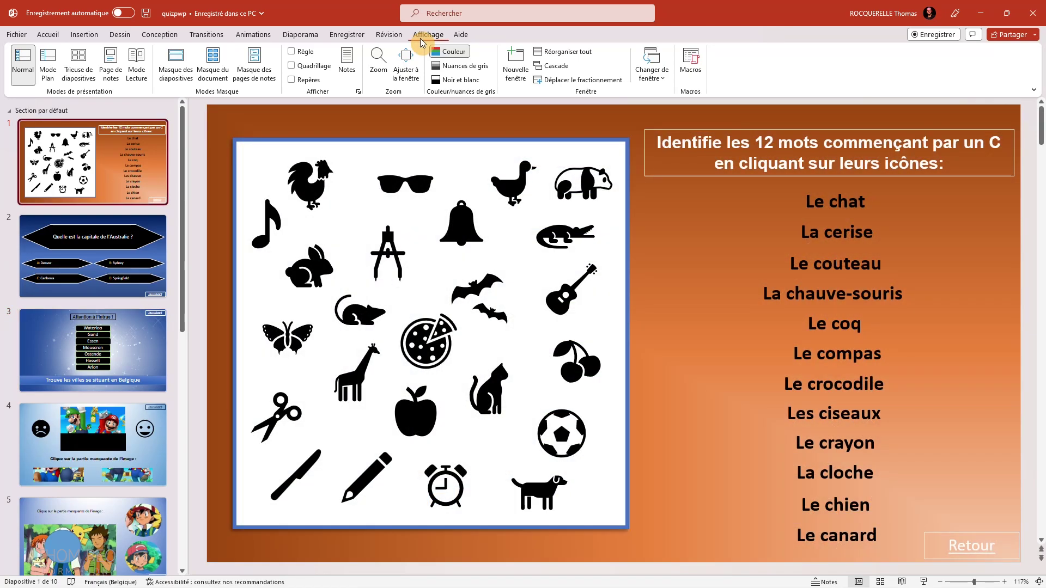
pyautogui.click(85, 35)
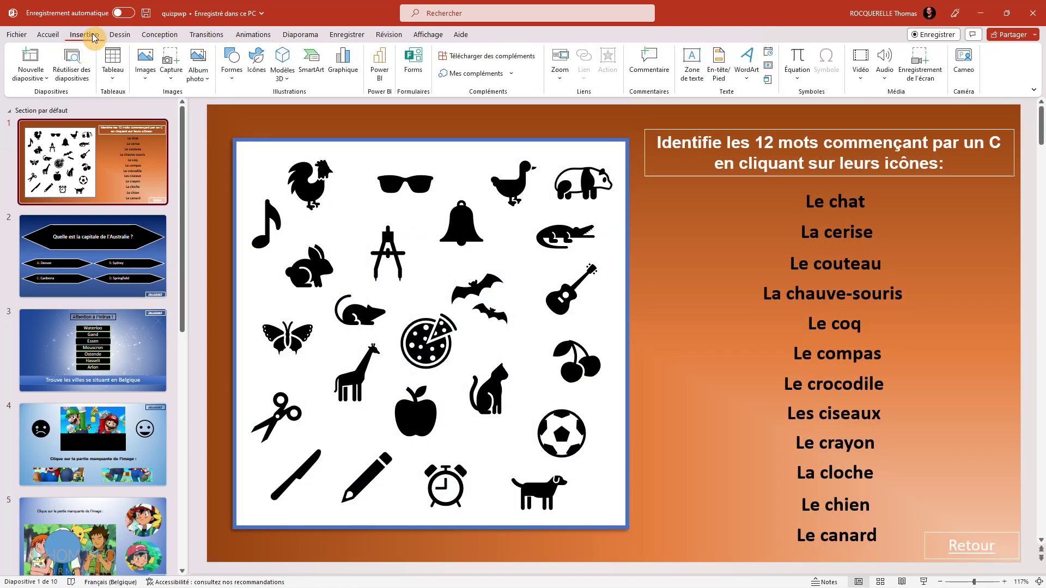
pyautogui.click(256, 63)
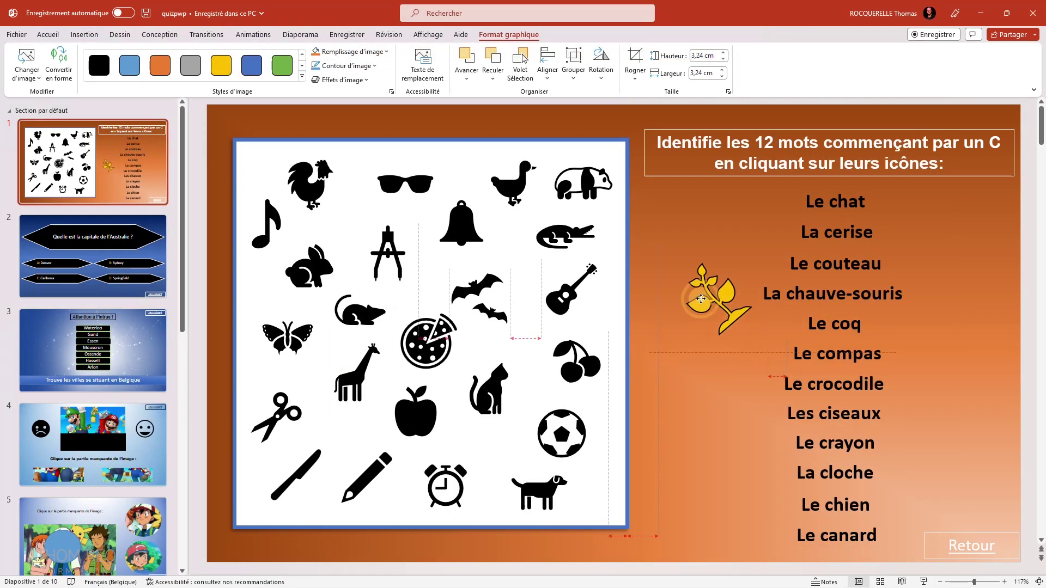
pyautogui.moveTo(700, 298); pyautogui.dragTo(246, 147)
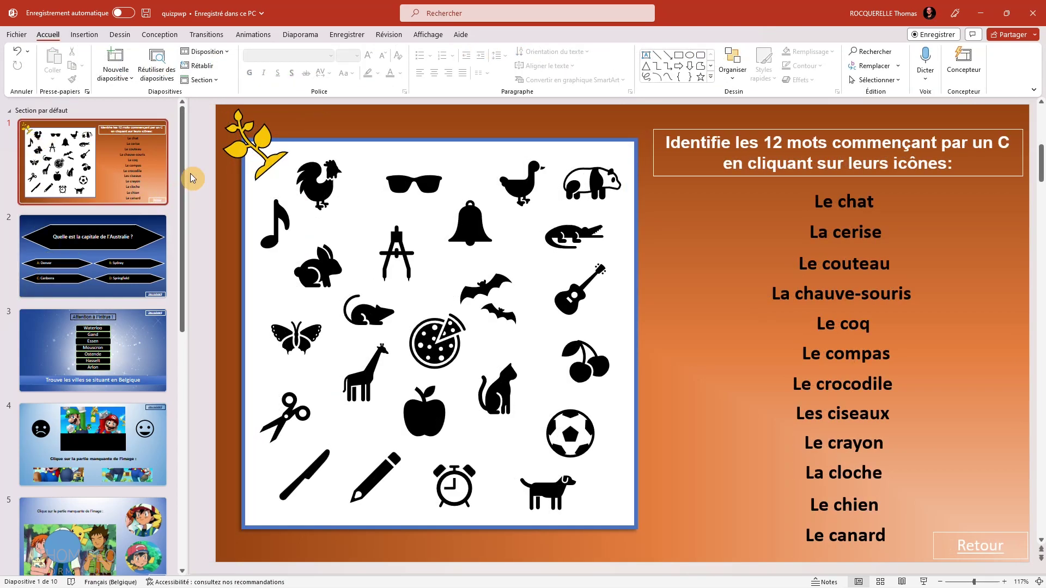
pyautogui.click(249, 139)
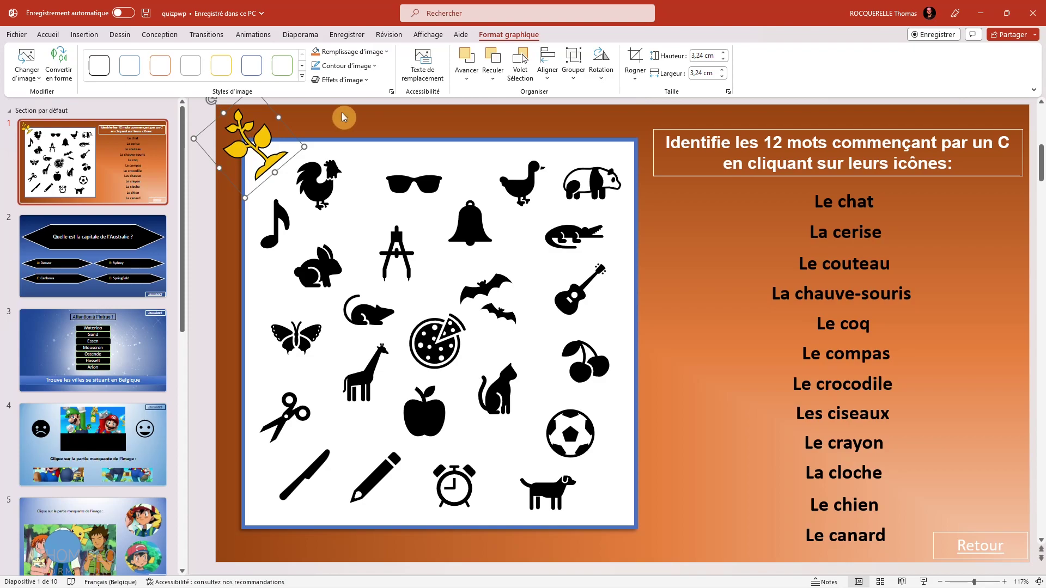
pyautogui.hotkey('ctrl', 'c')
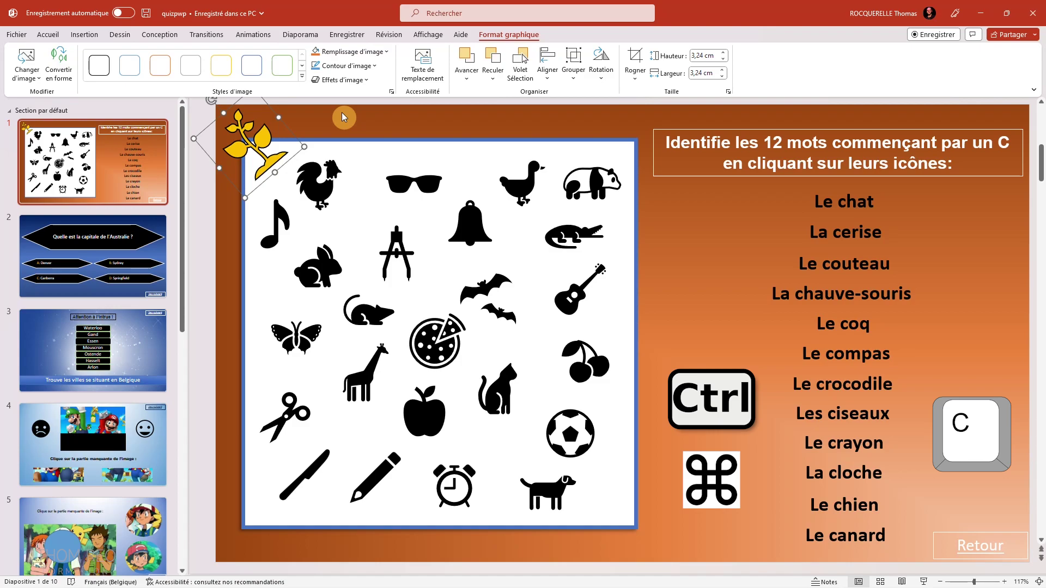
# Step: Paste the plant icon onto slides 2 and 3
pyautogui.click(70, 243)
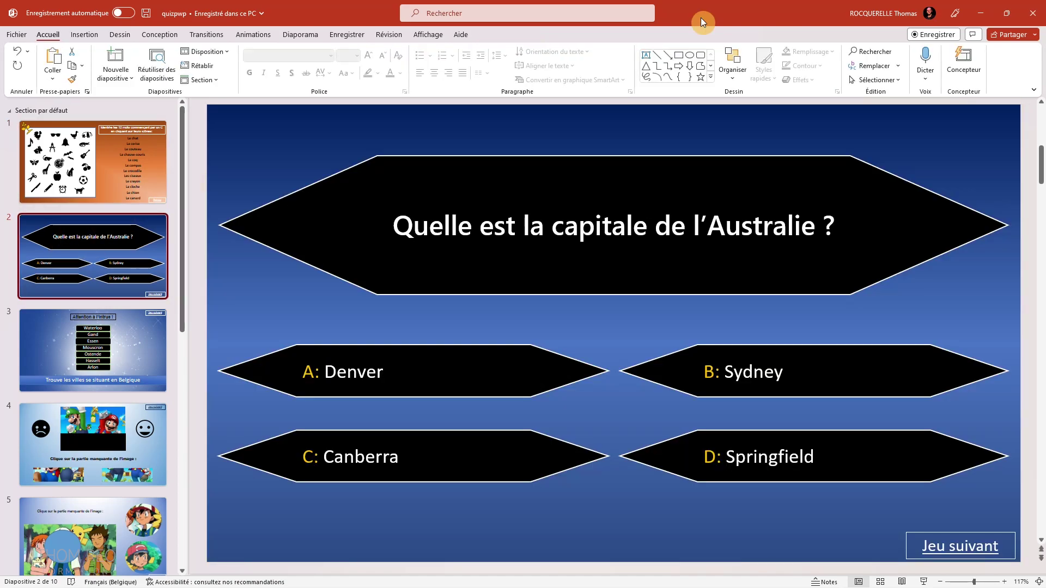
pyautogui.hotkey('ctrl', 'v')
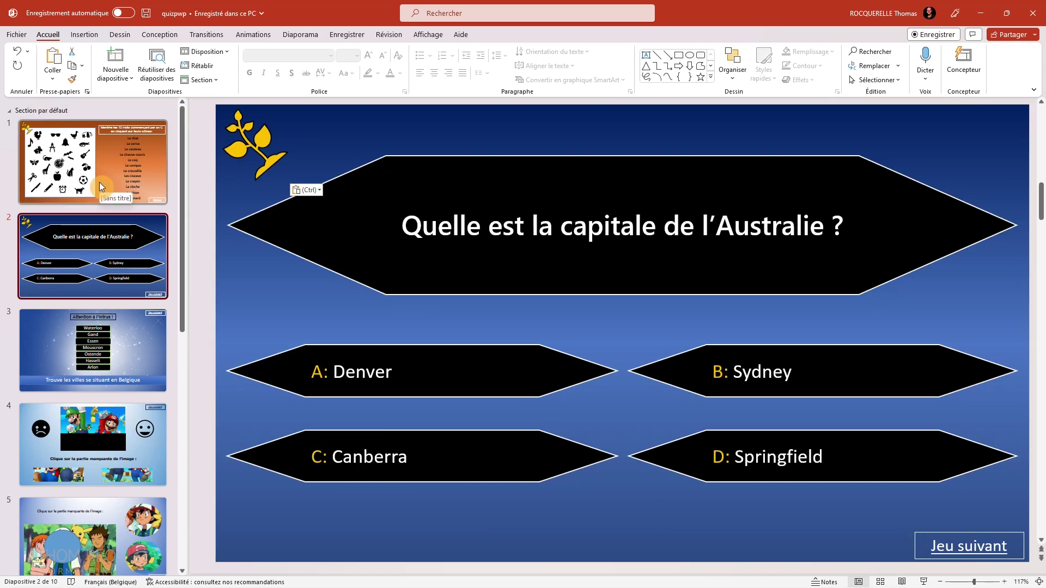
pyautogui.click(97, 249)
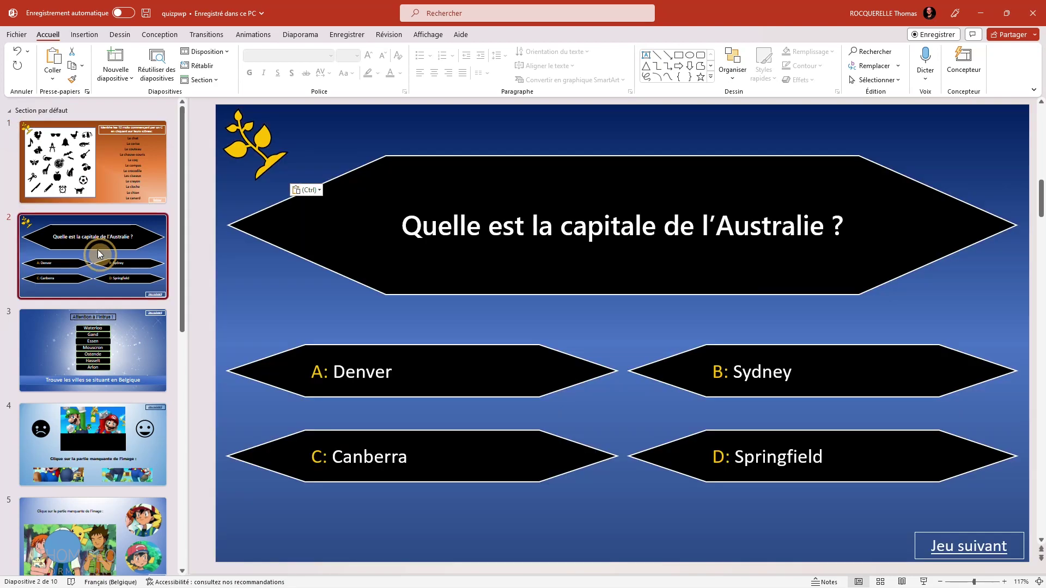
pyautogui.click(95, 340)
pyautogui.hotkey('ctrl', 'v')
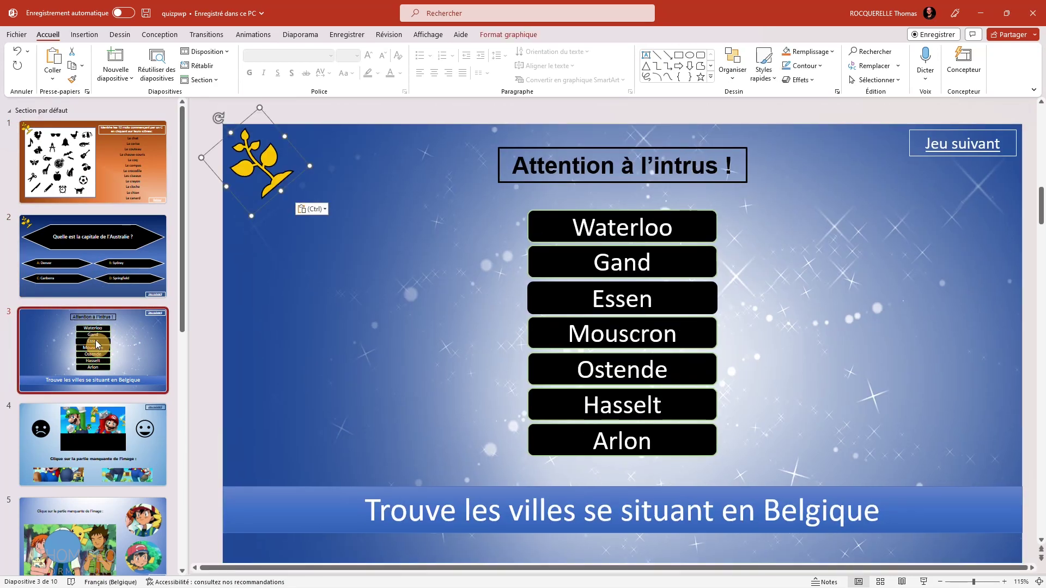
# Step: Paste the plant icon onto slides 4 and 5, then return to slide 1
pyautogui.click(88, 430)
pyautogui.hotkey('ctrl', 'v')
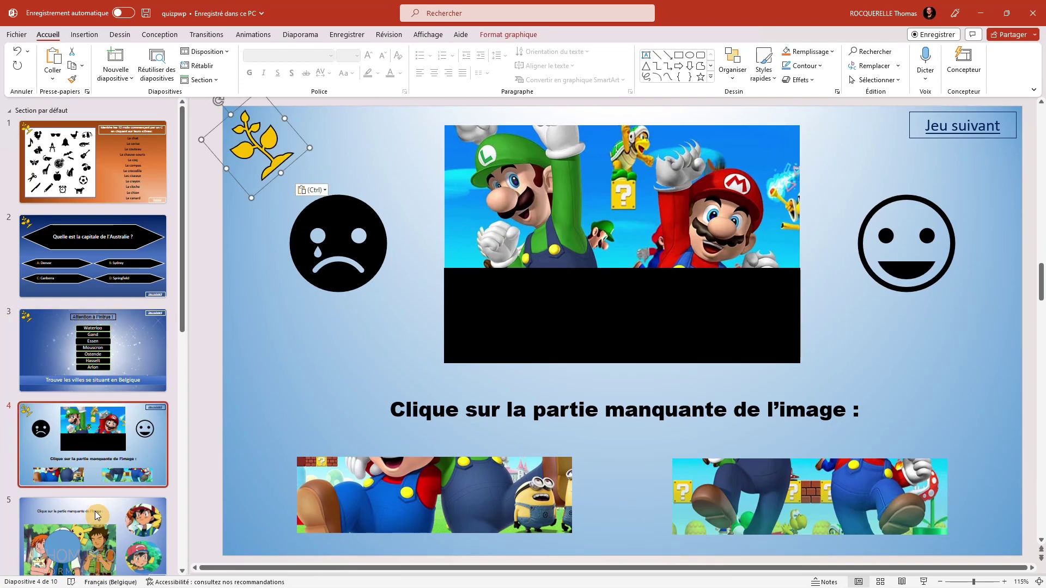
pyautogui.click(95, 511)
pyautogui.hotkey('ctrl', 'v')
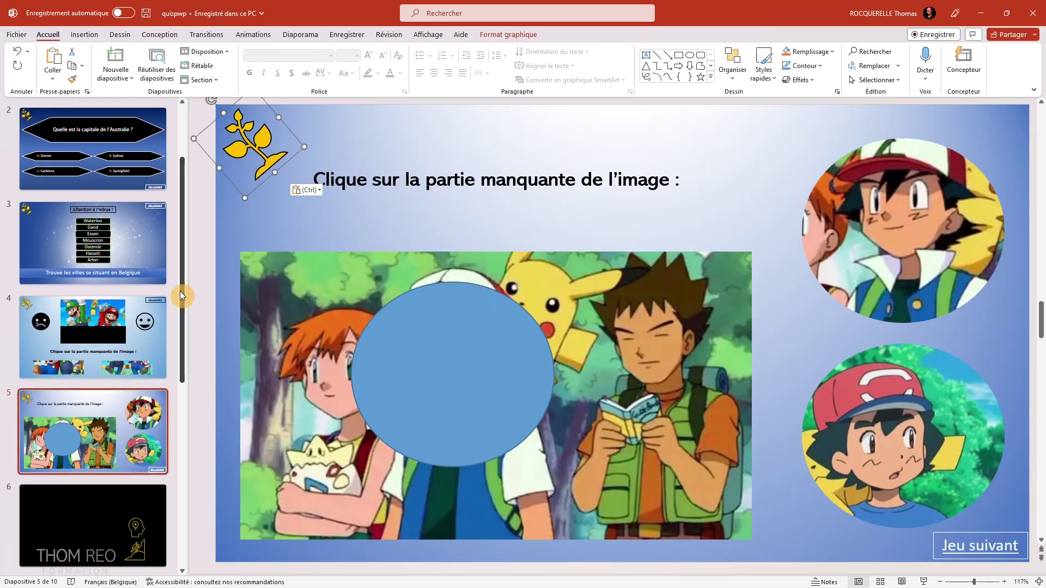
pyautogui.scroll(3, 124, 290)
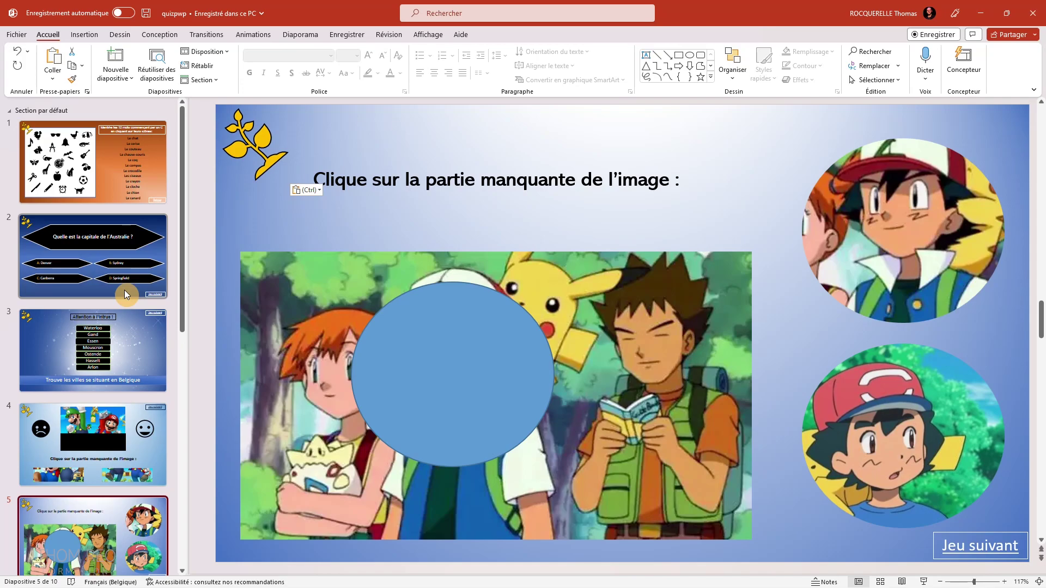
pyautogui.click(113, 201)
pyautogui.click(420, 35)
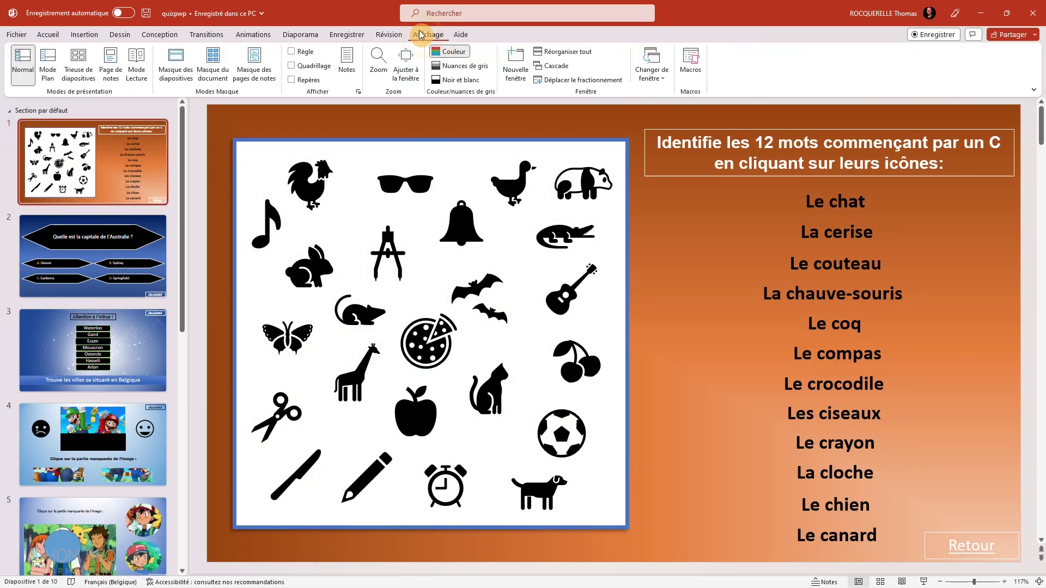
# Step: Open Slide Master view, browse the title, third, fourth and two-content layouts, then select the top master
pyautogui.click(174, 70)
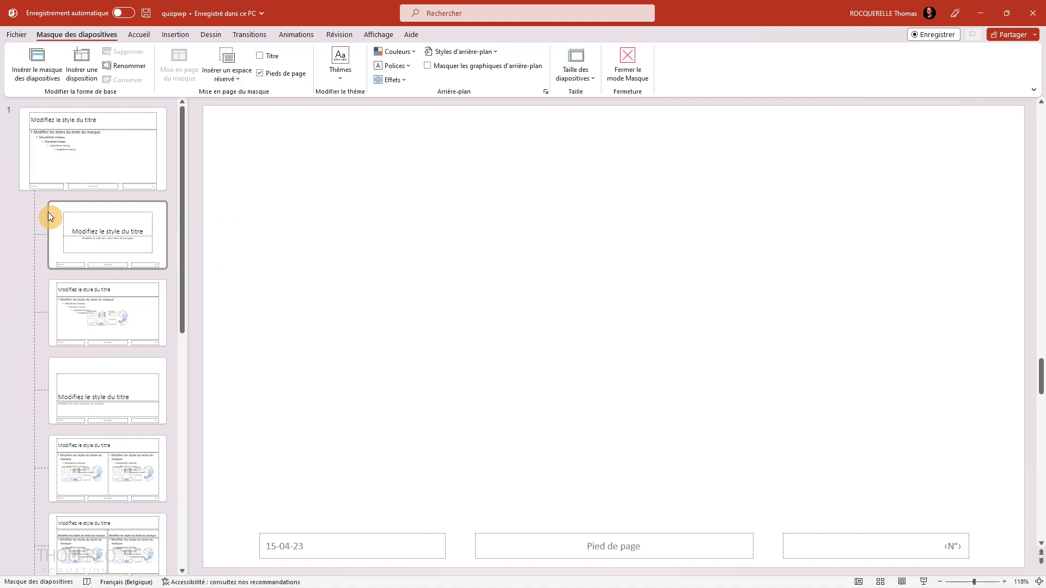
pyautogui.click(118, 187)
pyautogui.click(115, 221)
pyautogui.click(110, 313)
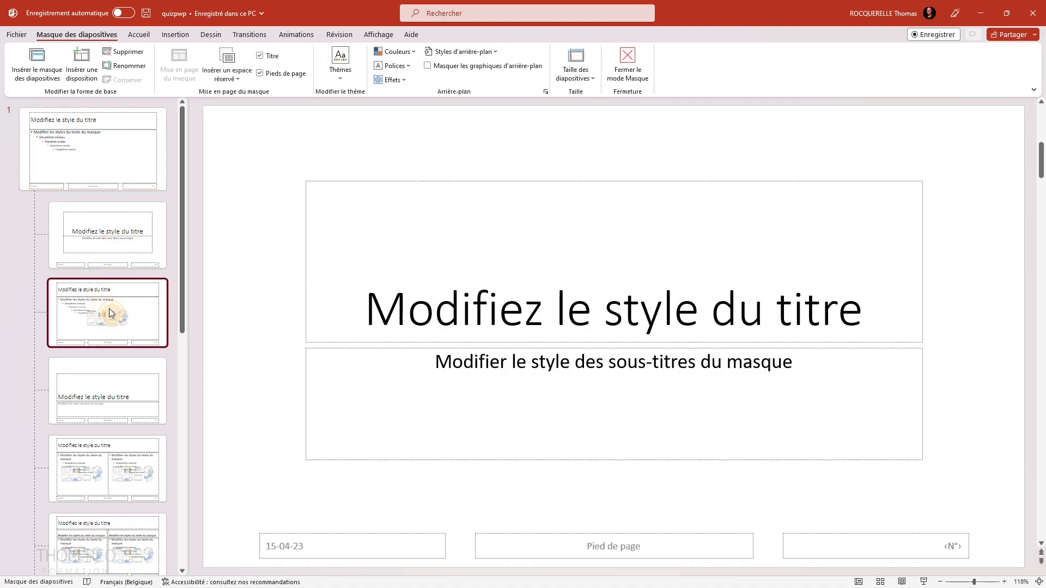
pyautogui.click(76, 414)
pyautogui.click(106, 444)
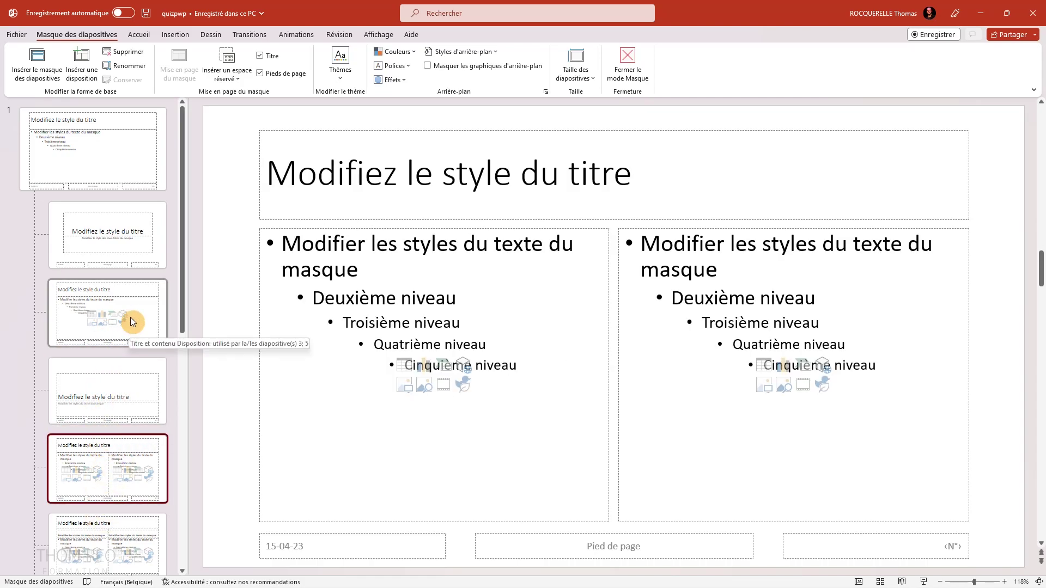
pyautogui.click(82, 137)
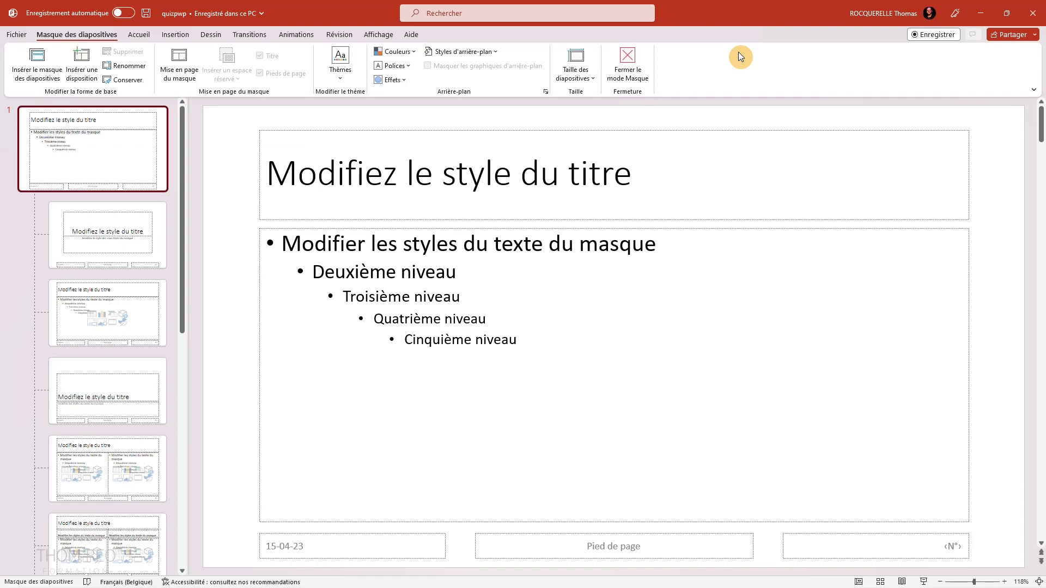
# Step: Paste the yellow plant icon into the master's top-left corner and confirm a layout inherits it
pyautogui.hotkey('ctrl', 'v')
pyautogui.moveTo(684, 353); pyautogui.dragTo(252, 139)
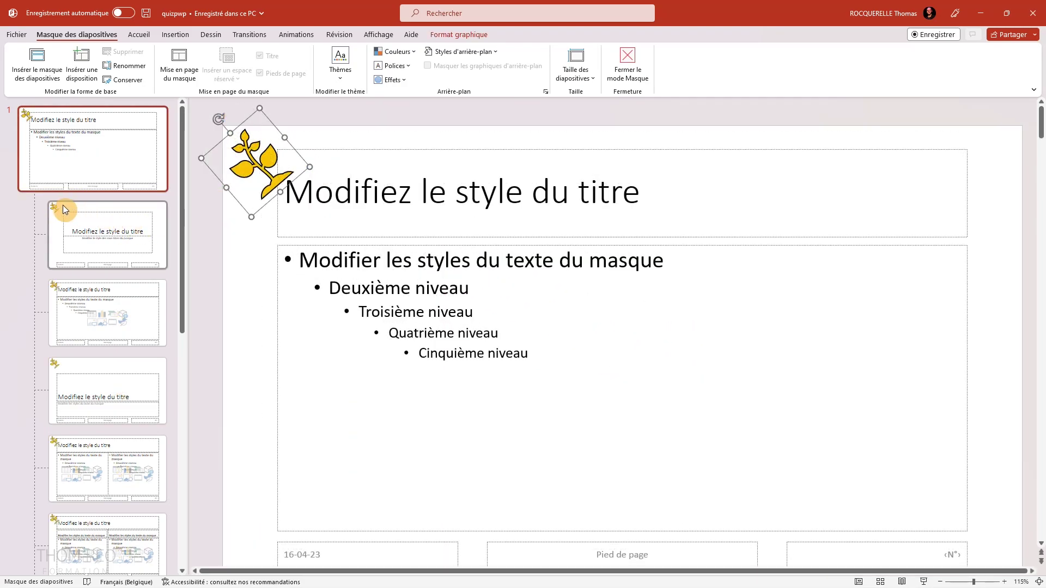
pyautogui.click(59, 381)
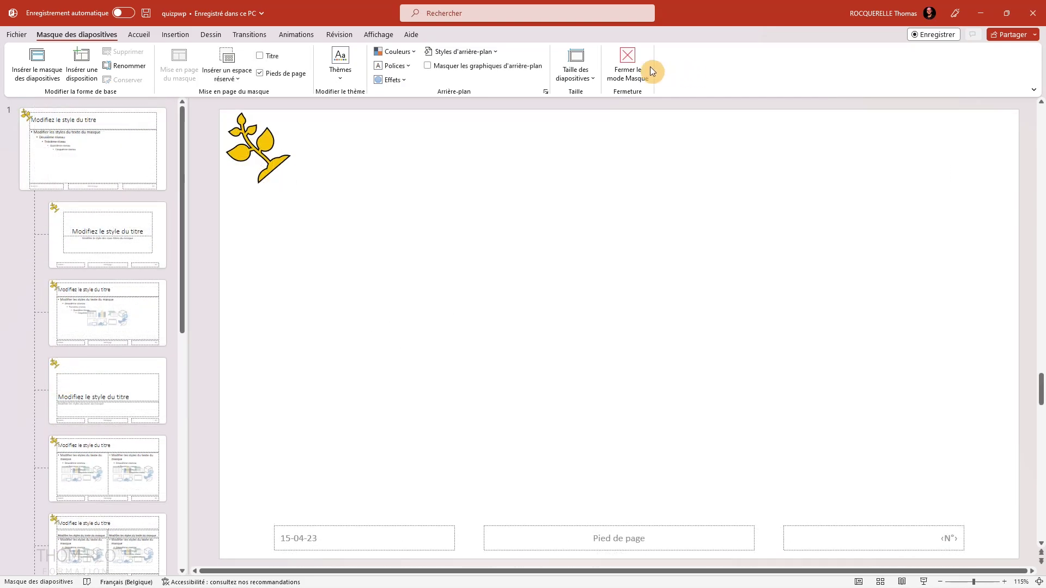
# Step: Close Master View and browse the slides, including the Australia and Pokémon slides, before returning to slide 1
pyautogui.click(629, 62)
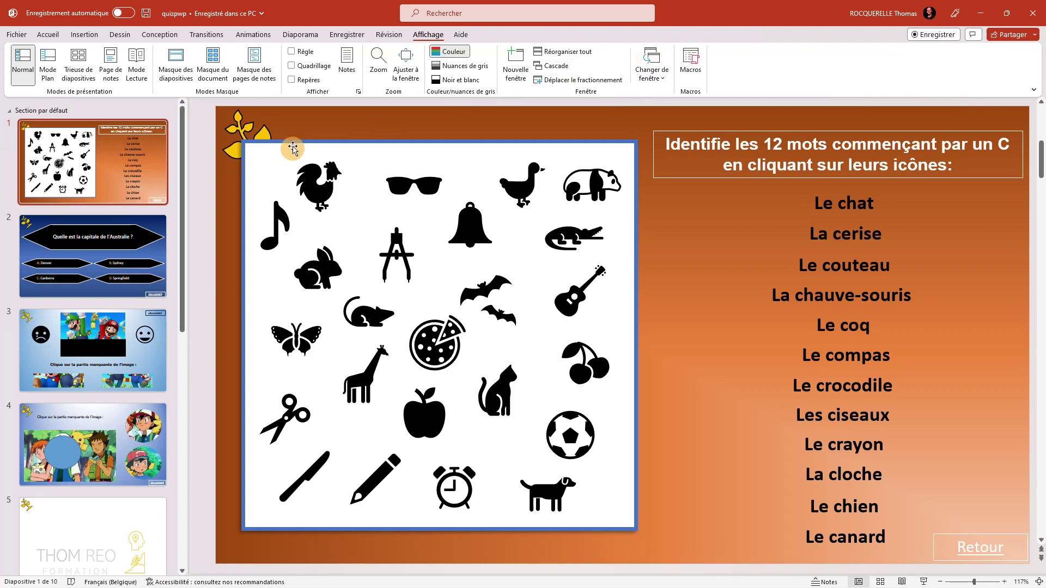
pyautogui.click(69, 158)
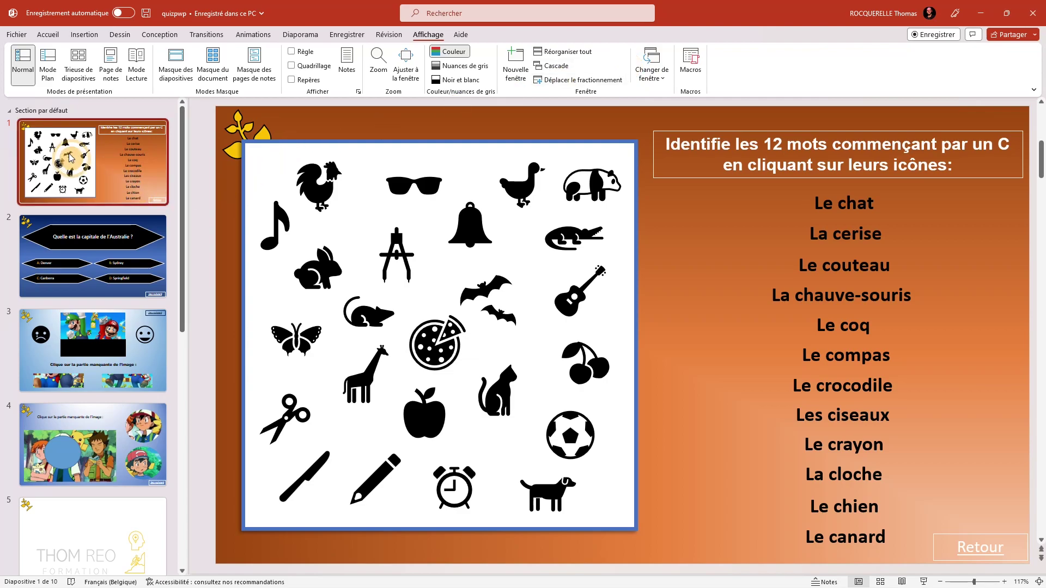
pyautogui.click(84, 239)
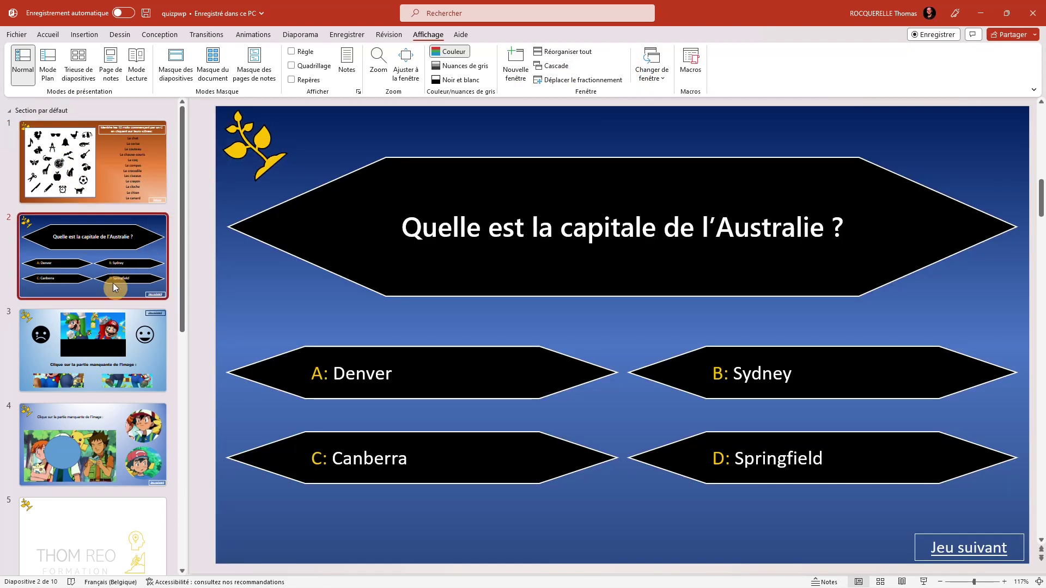
pyautogui.click(93, 337)
pyautogui.click(86, 421)
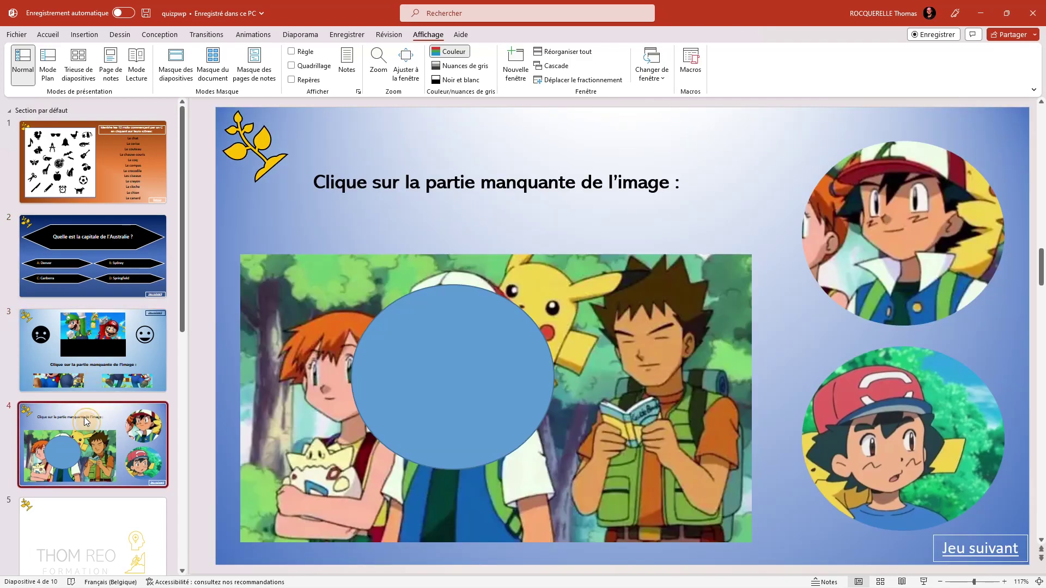
pyautogui.press('Home')
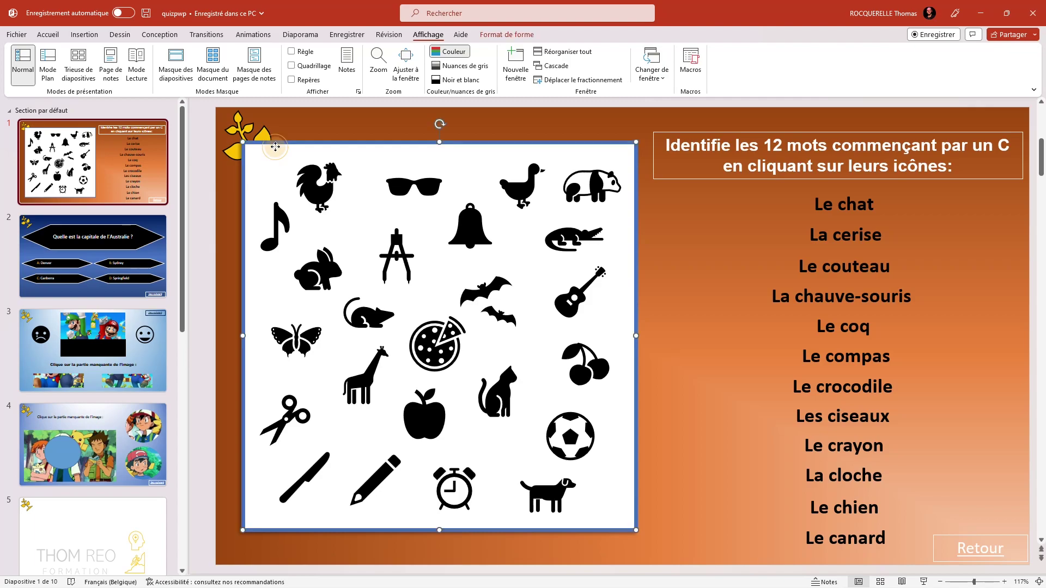
# Step: Nudge slide 1's white icon panel down and right, then reopen Slide Master view
pyautogui.moveTo(275, 151)
pyautogui.mouseDown()
pyautogui.moveTo(337, 165)
pyautogui.moveTo(279, 160)
pyautogui.mouseUp()
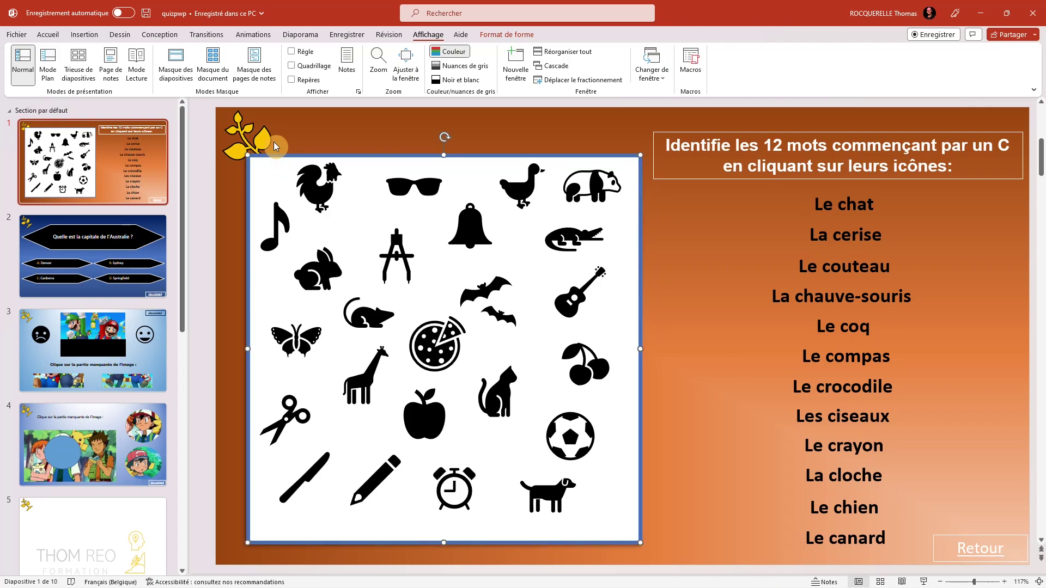
pyautogui.click(249, 131)
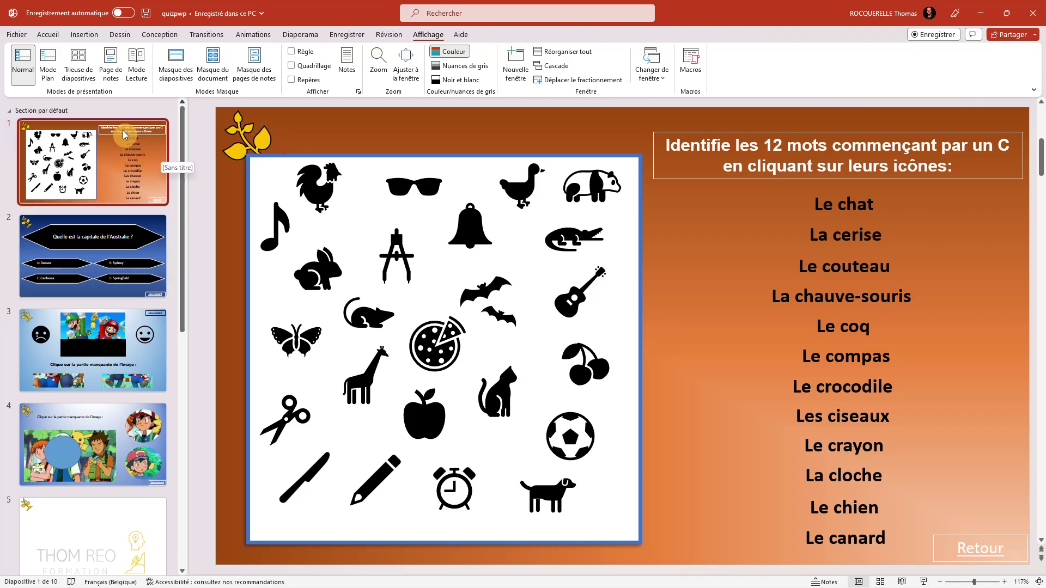
pyautogui.click(176, 71)
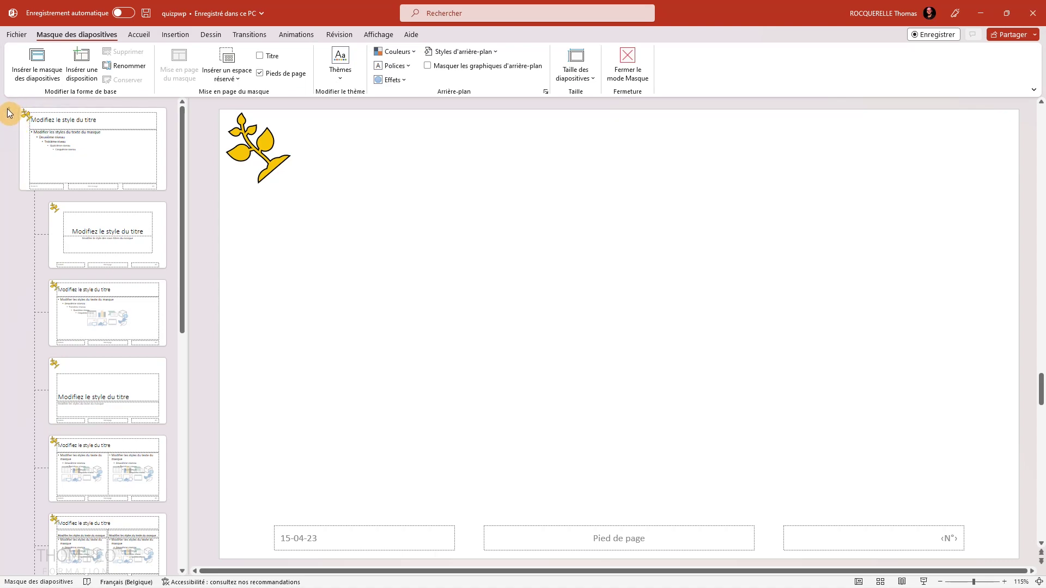
# Step: Insert a second slide master, remove the extra one, and paste the plant icon at its top-left
pyautogui.click(34, 72)
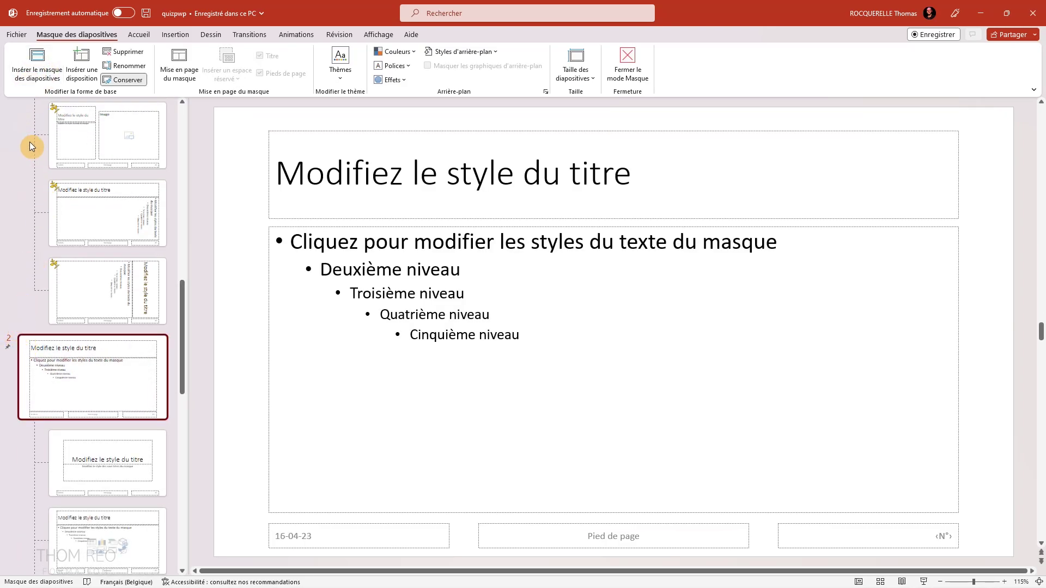
pyautogui.click(34, 70)
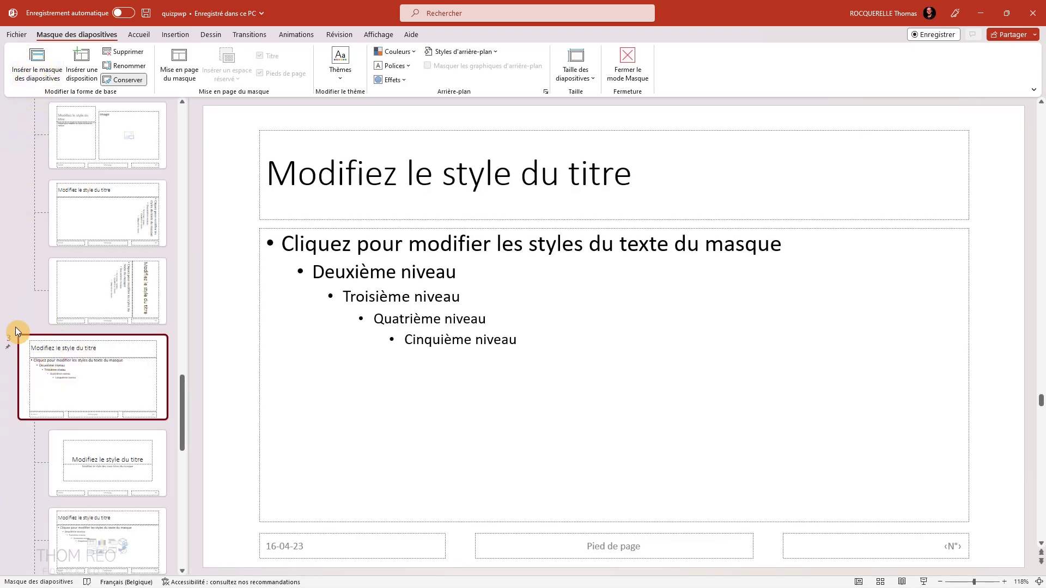
pyautogui.press('Delete')
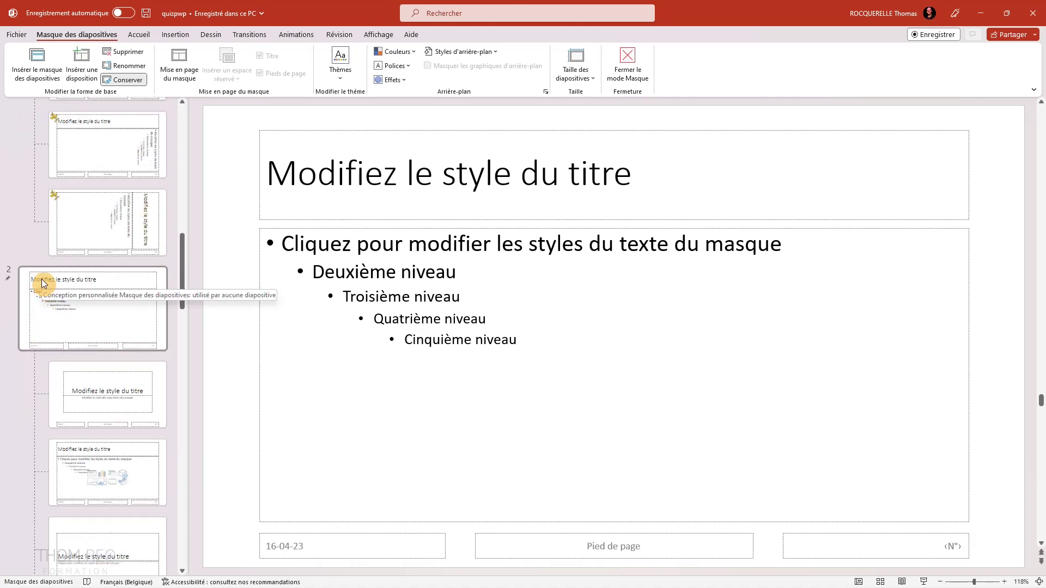
pyautogui.click(42, 279)
pyautogui.hotkey('ctrl', 'v')
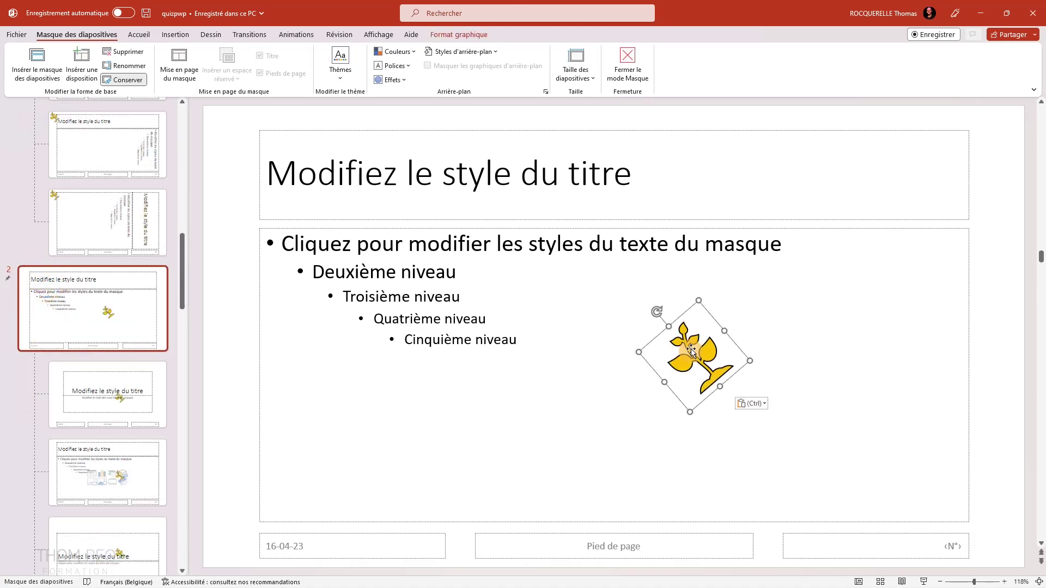
pyautogui.moveTo(690, 352); pyautogui.dragTo(233, 135)
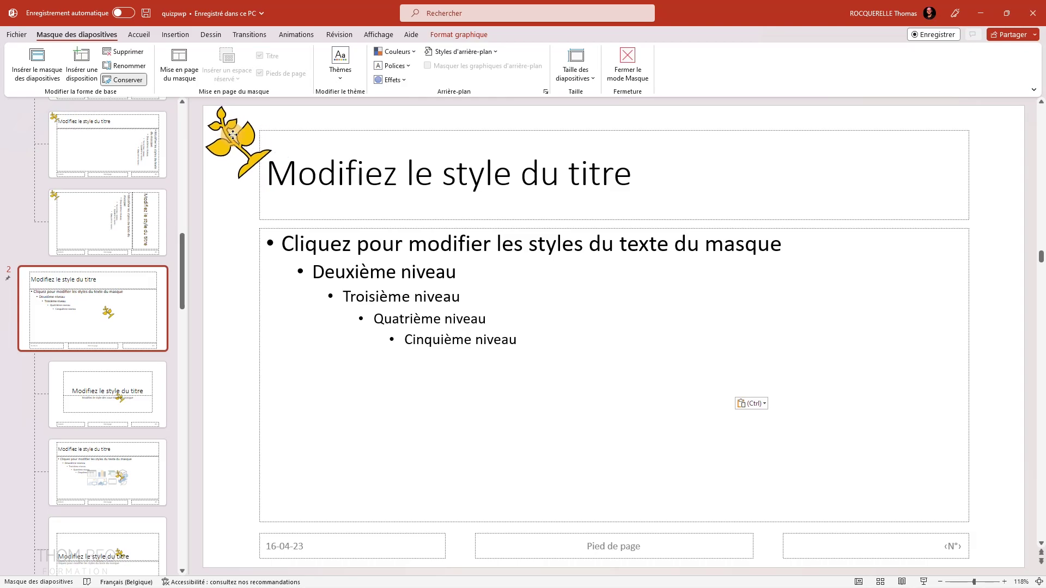
# Step: Give the second master the dark blue-grey Background Style 11, then return to Normal view
pyautogui.click(470, 52)
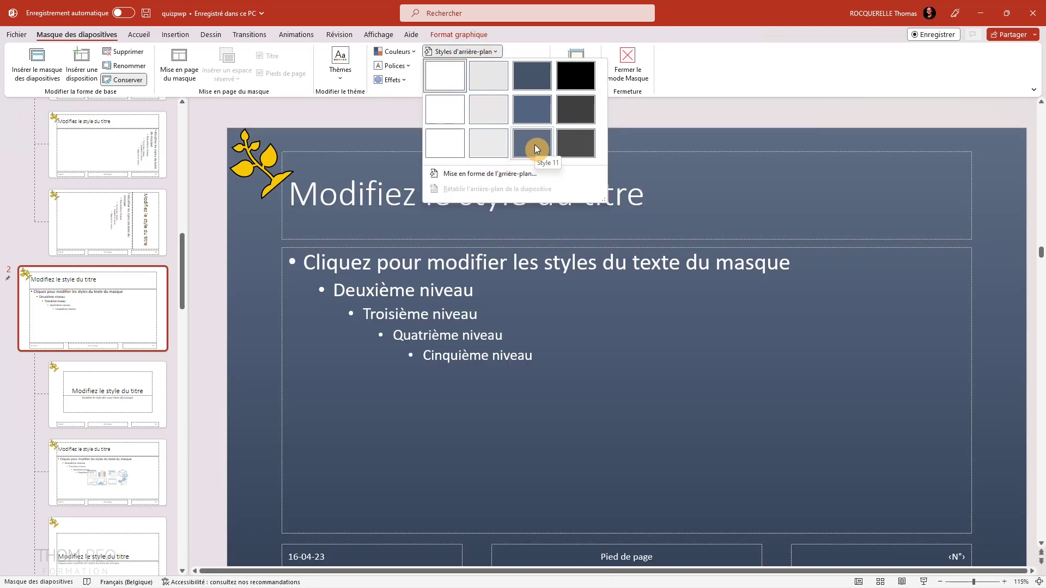
pyautogui.click(535, 145)
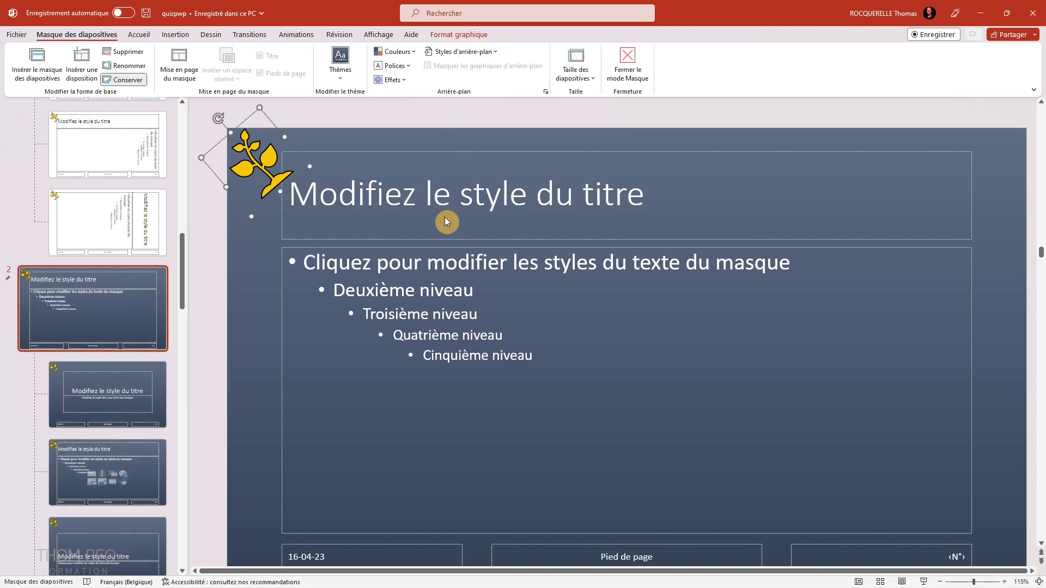
pyautogui.scroll(-10, 127, 442)
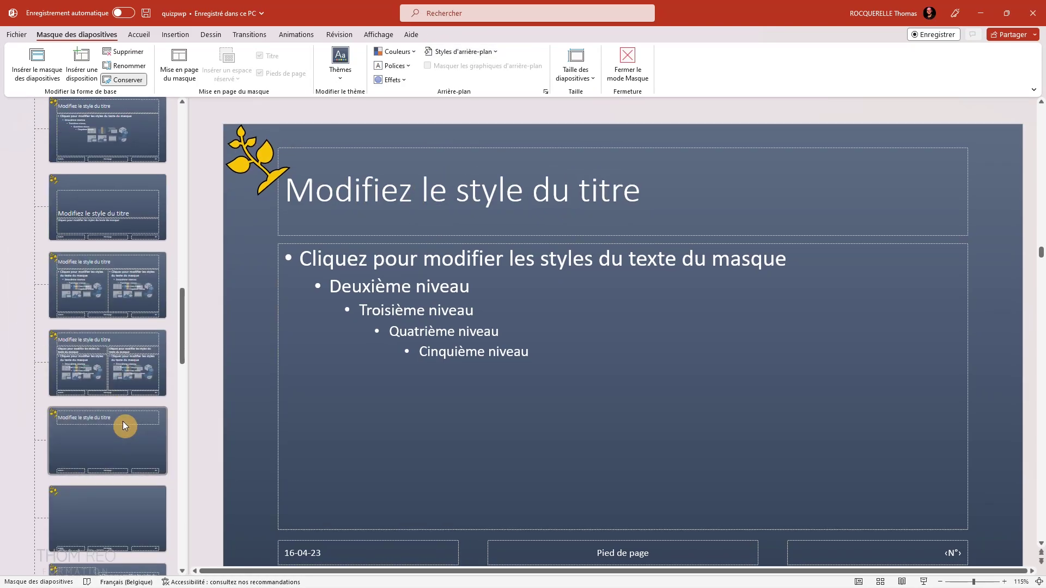
pyautogui.scroll(-5, 122, 418)
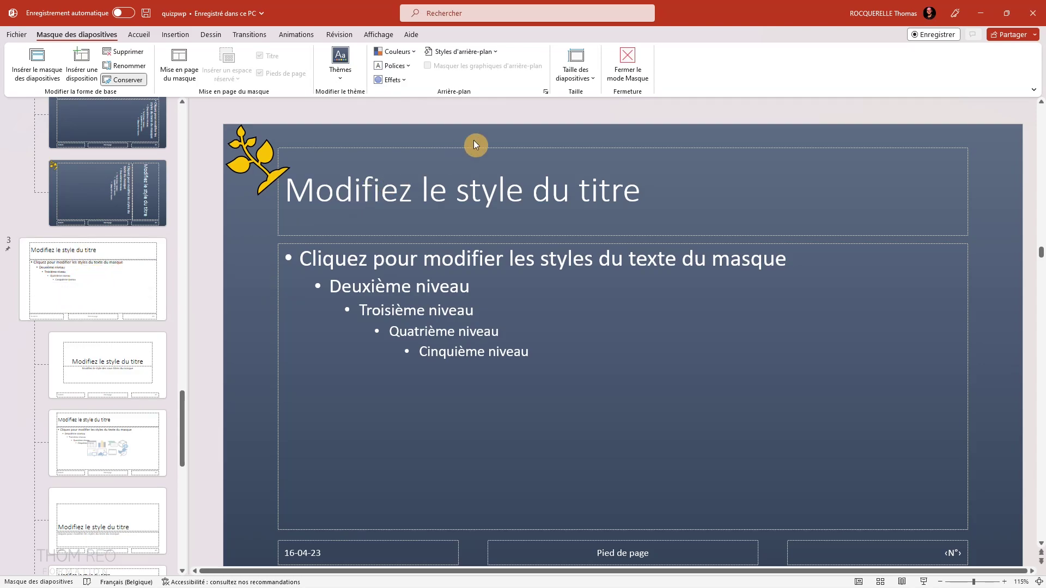
pyautogui.click(631, 66)
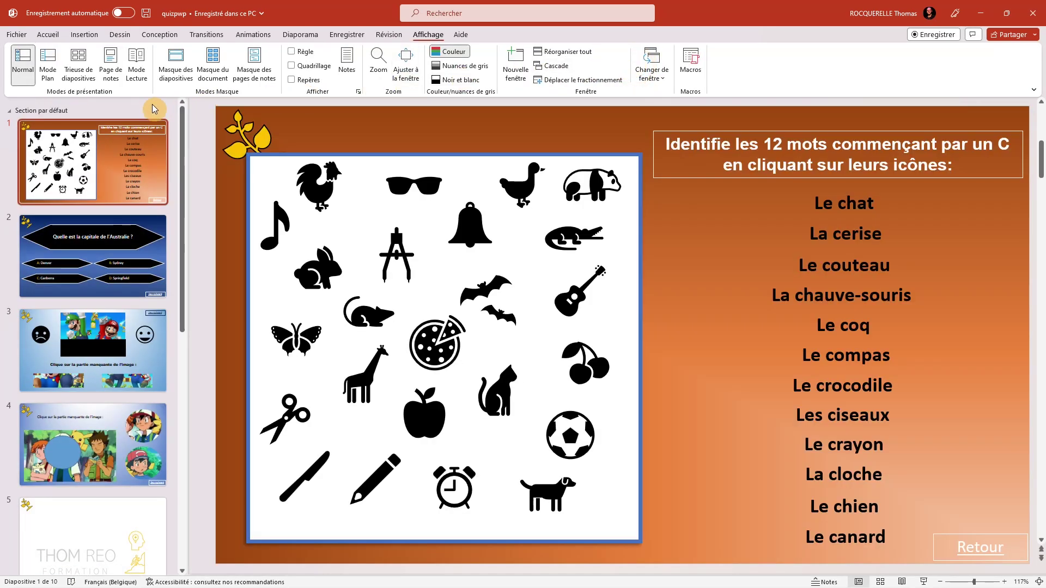
# Step: Add a Blank slide from the dark custom master
pyautogui.click(48, 34)
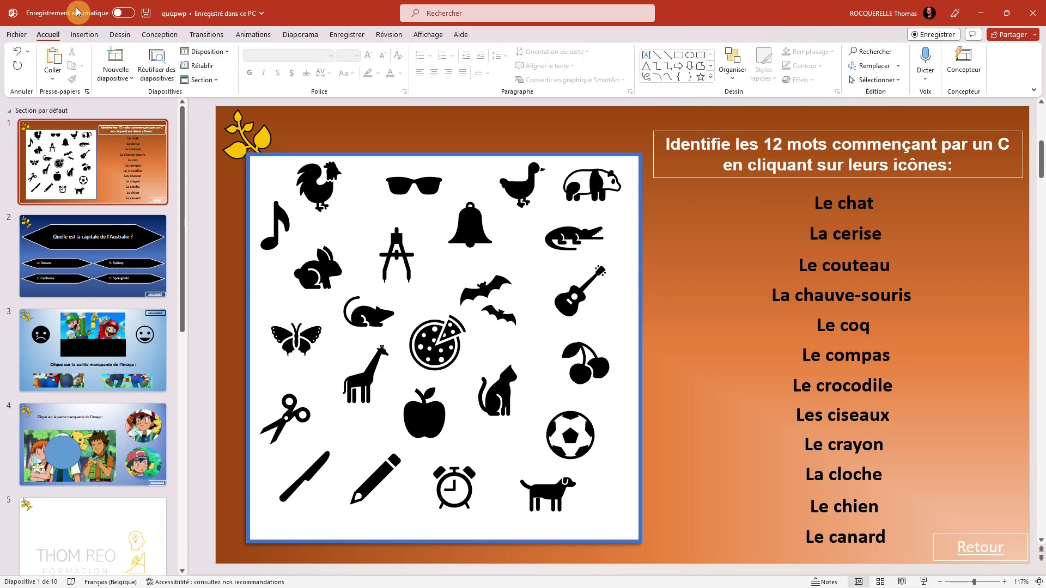
pyautogui.click(125, 80)
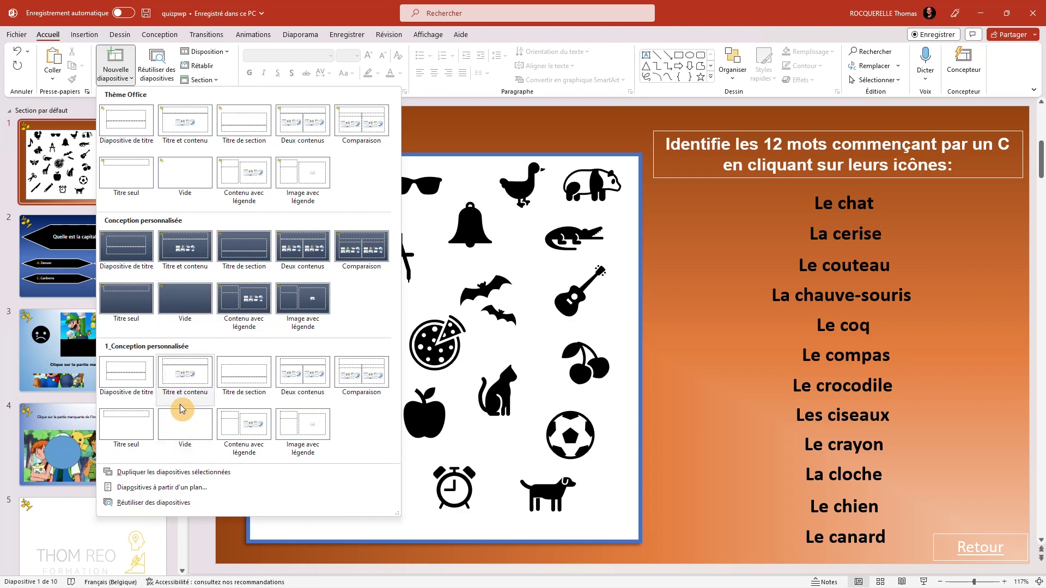
pyautogui.click(180, 297)
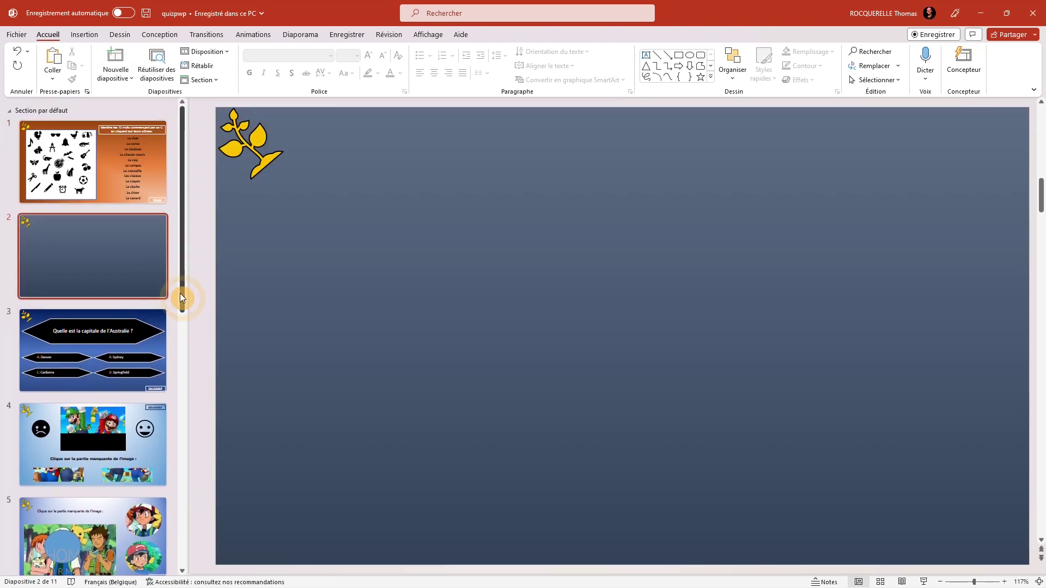
pyautogui.click(74, 233)
pyautogui.click(250, 147)
pyautogui.click(243, 160)
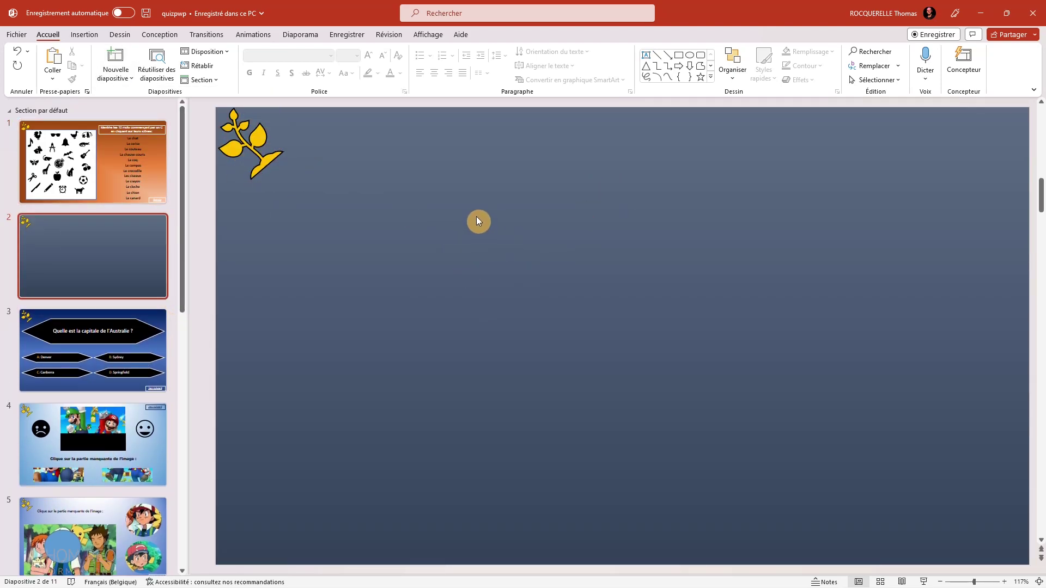
# Step: Add a white Blank slide and a dark Comparaison slide, bringing the deck to 13 slides
pyautogui.click(115, 71)
pyautogui.click(181, 430)
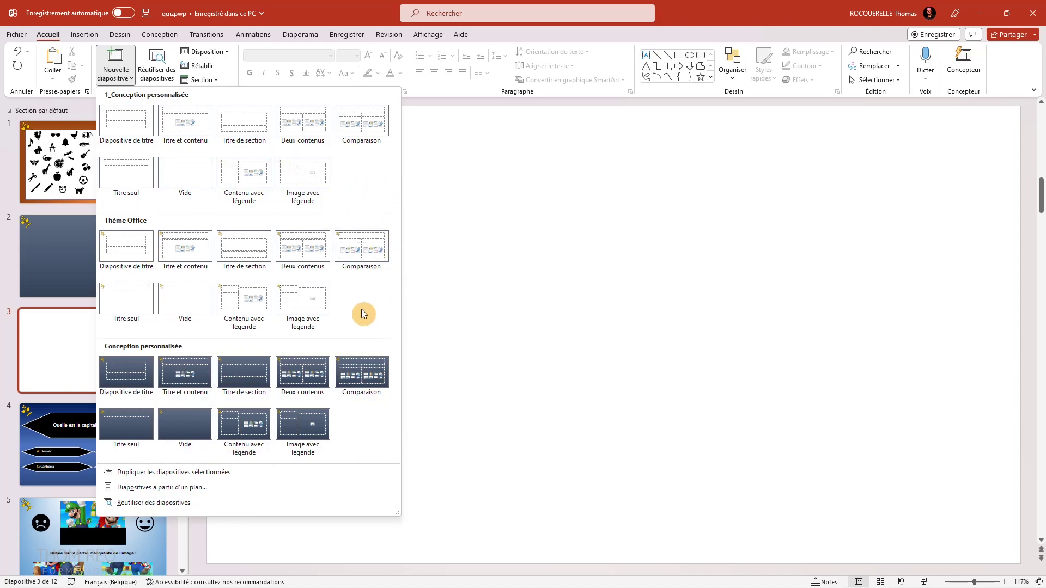
pyautogui.click(362, 371)
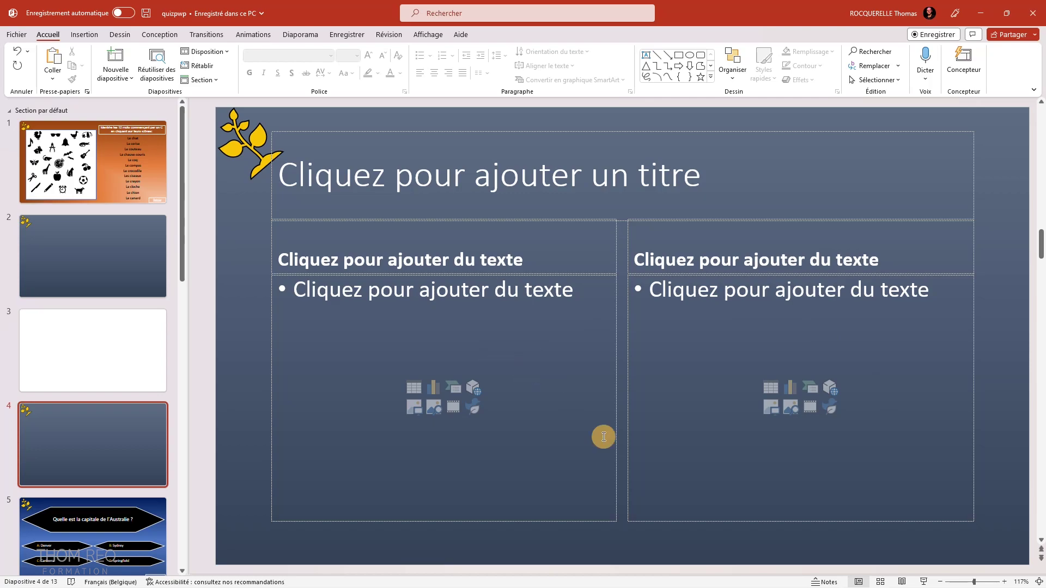
pyautogui.click(423, 34)
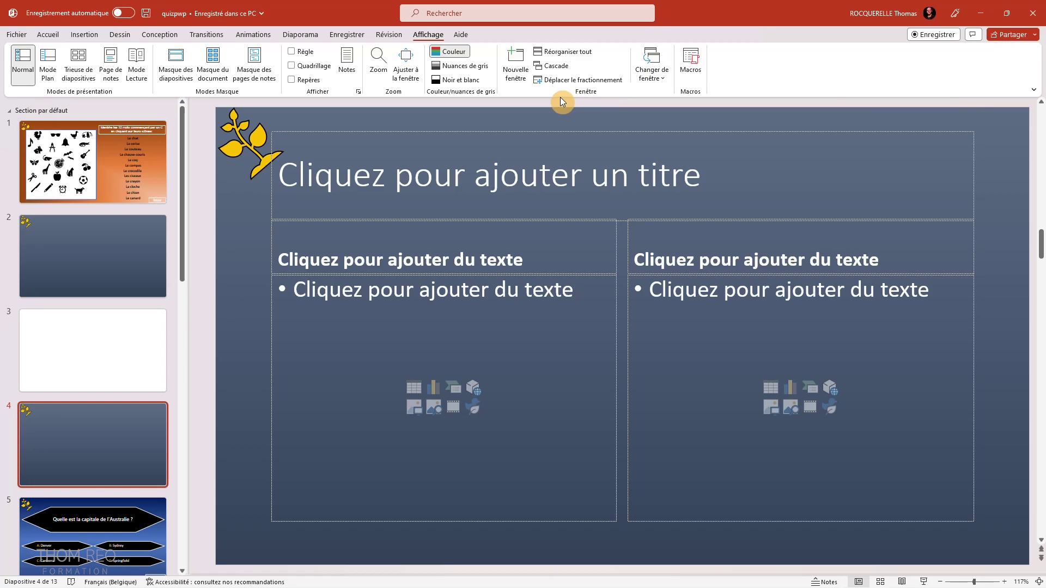
# Step: Open a second window of quizpwp, then switch back to window quizpwp - 1
pyautogui.click(516, 77)
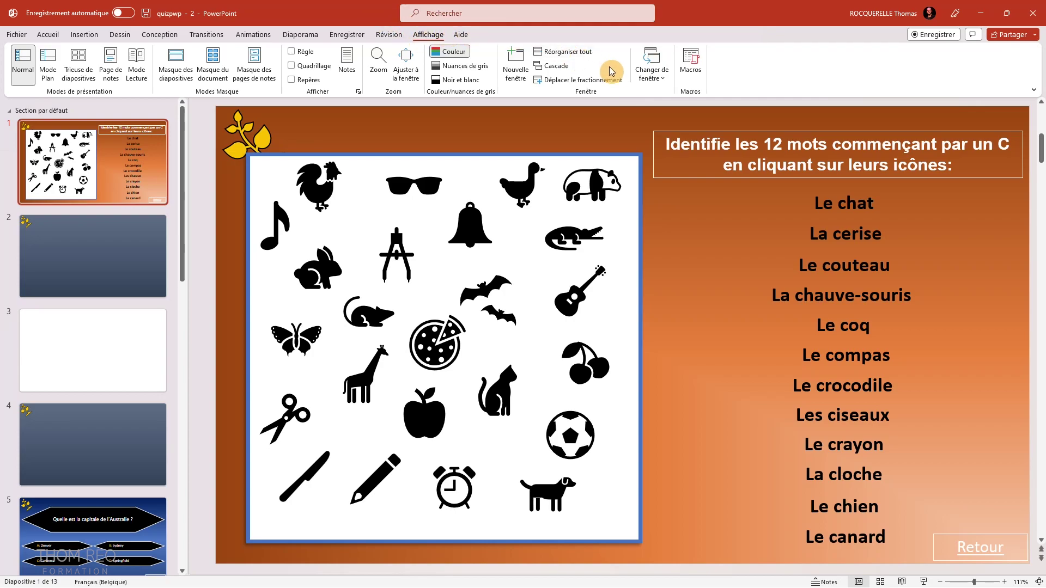
pyautogui.click(644, 79)
pyautogui.click(668, 95)
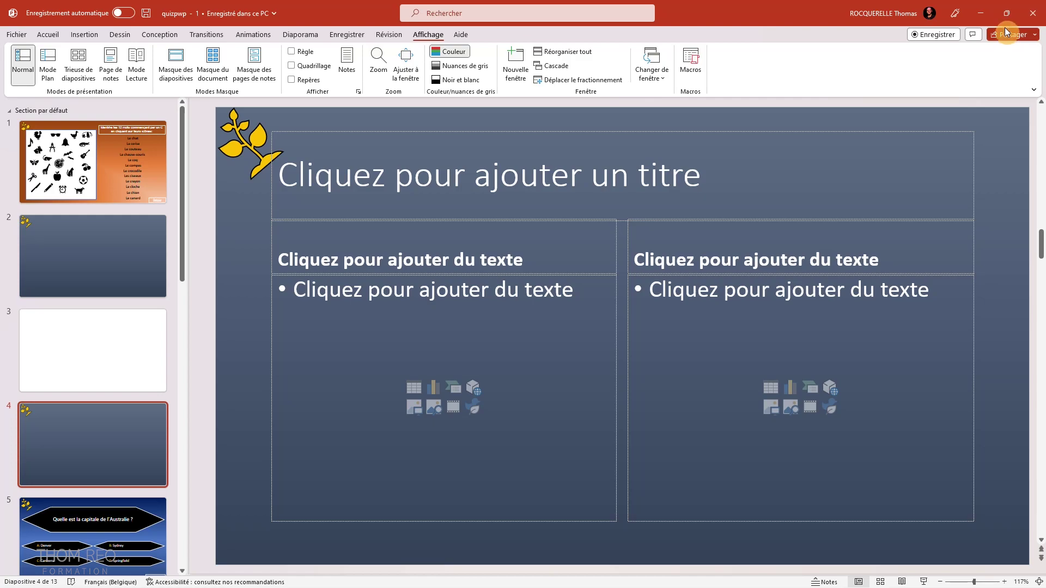
pyautogui.moveTo(1005, 14)
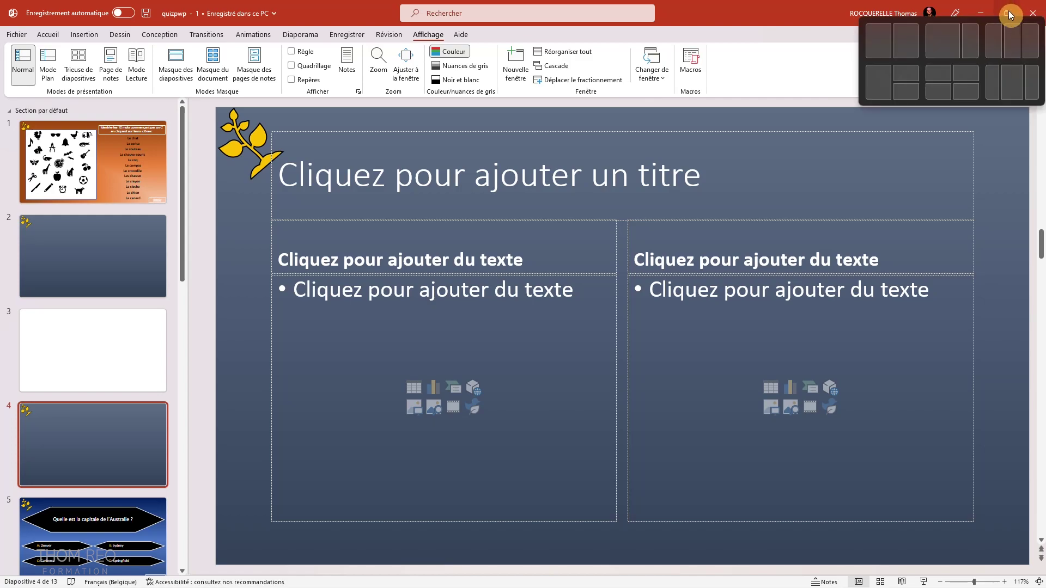
# Step: Tile the two quiz windows side by side, test-move the panda silhouette back, and open slide 5
pyautogui.click(1008, 11)
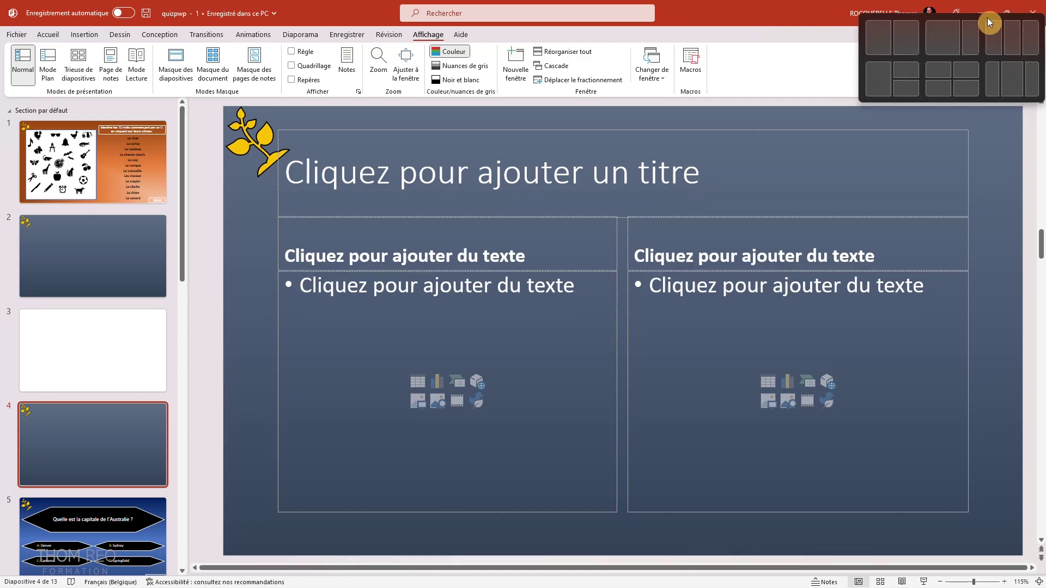
pyautogui.click(880, 41)
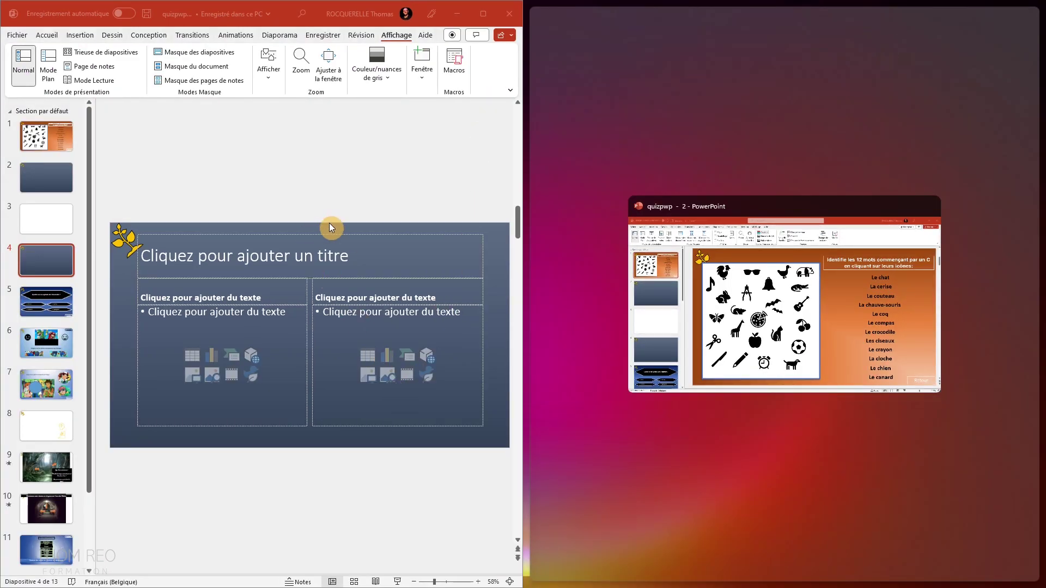
pyautogui.moveTo(783, 294)
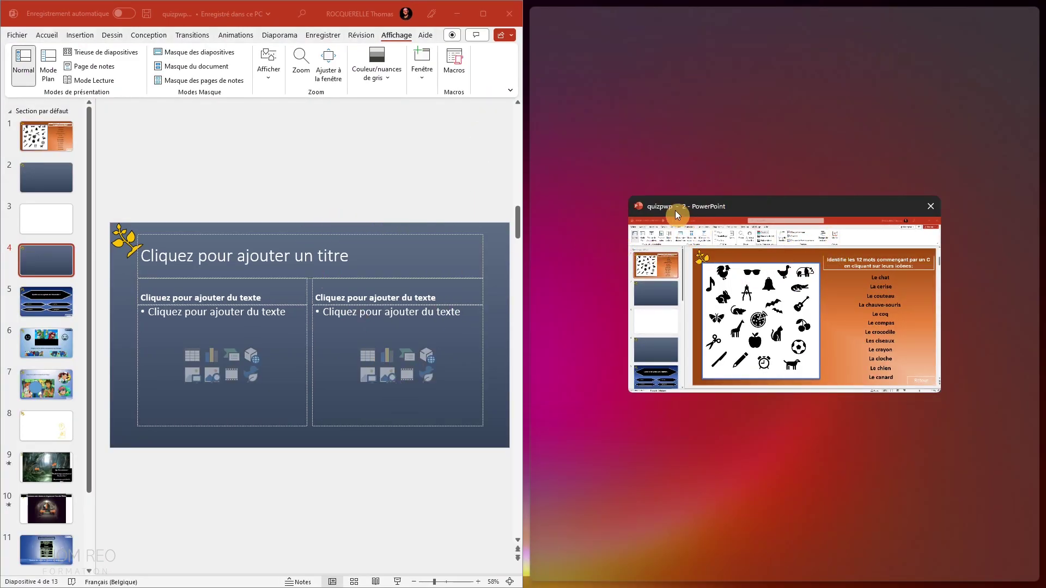
pyautogui.click(791, 220)
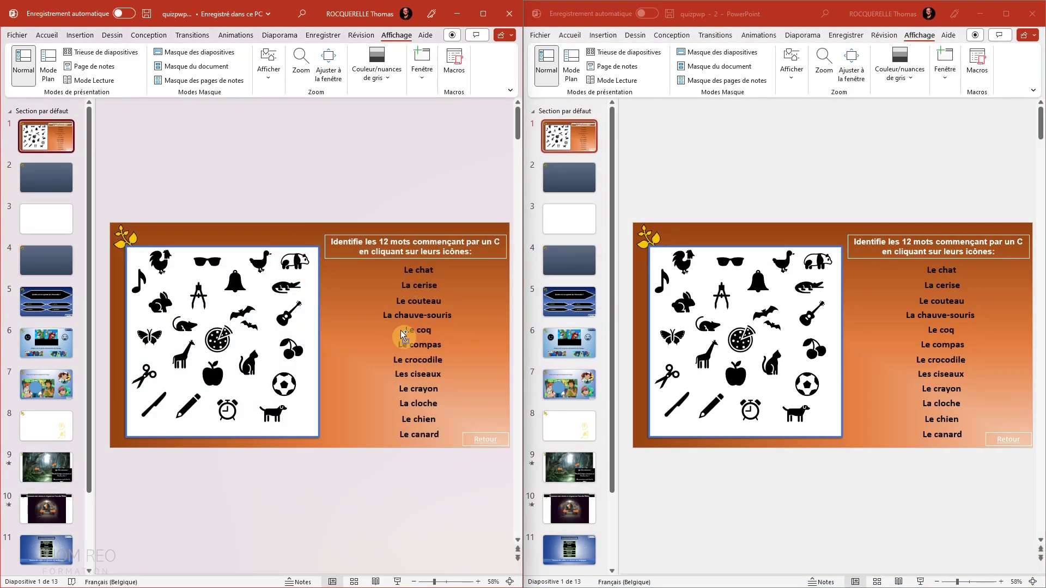
pyautogui.keyDown('ctrl'); pyautogui.scroll(4, 402, 333); pyautogui.keyUp('ctrl')
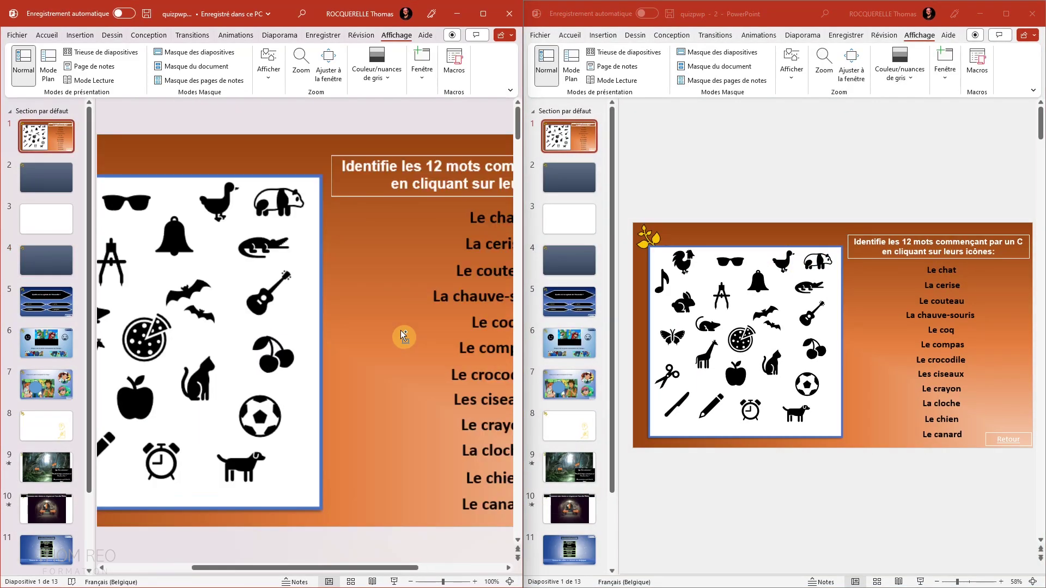
pyautogui.keyDown('ctrl'); pyautogui.scroll(5, 768, 334); pyautogui.keyUp('ctrl')
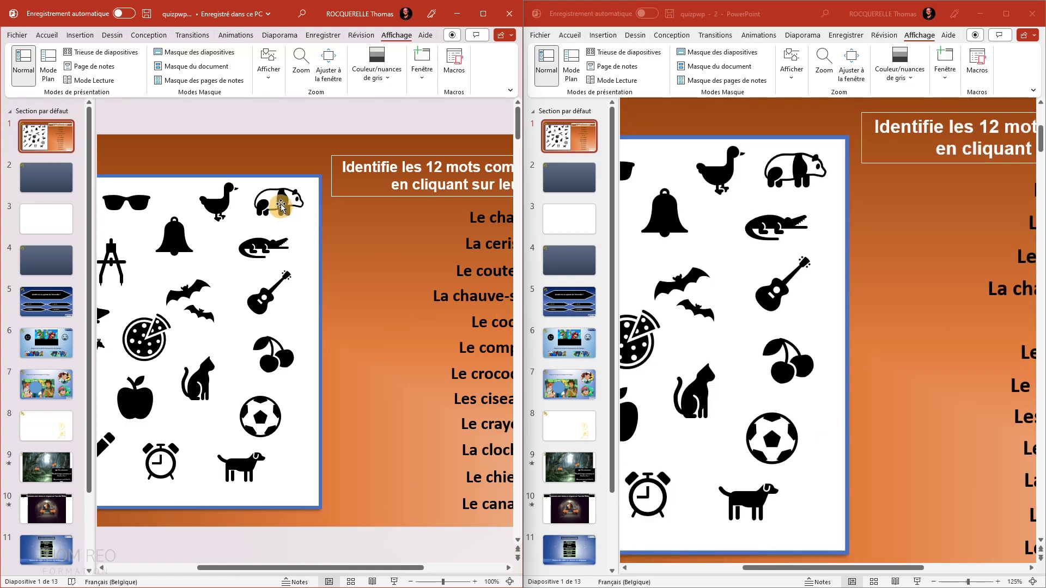
pyautogui.moveTo(279, 205); pyautogui.dragTo(378, 257)
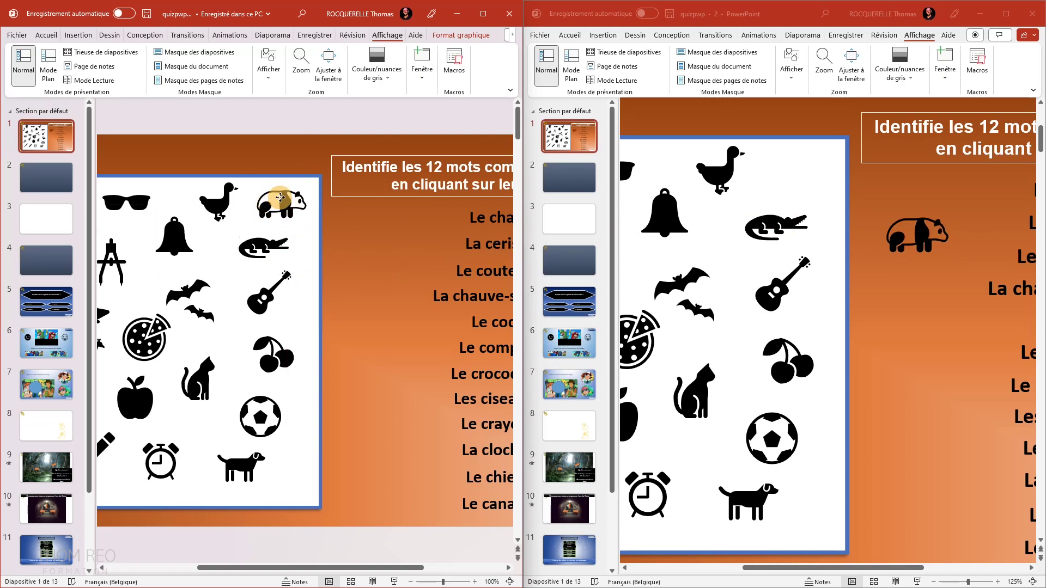
pyautogui.moveTo(339, 239); pyautogui.dragTo(250, 189)
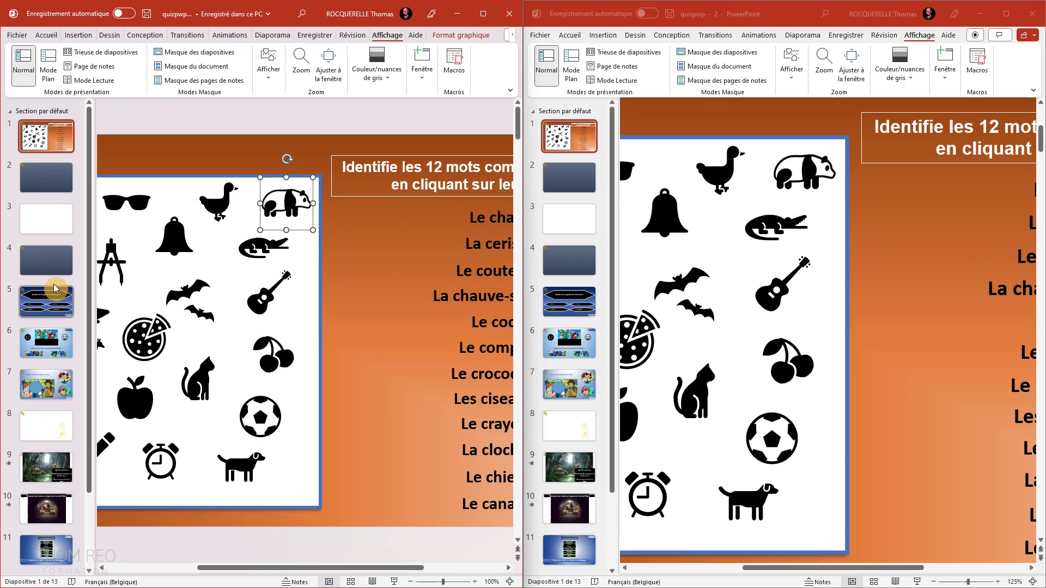
pyautogui.click(74, 301)
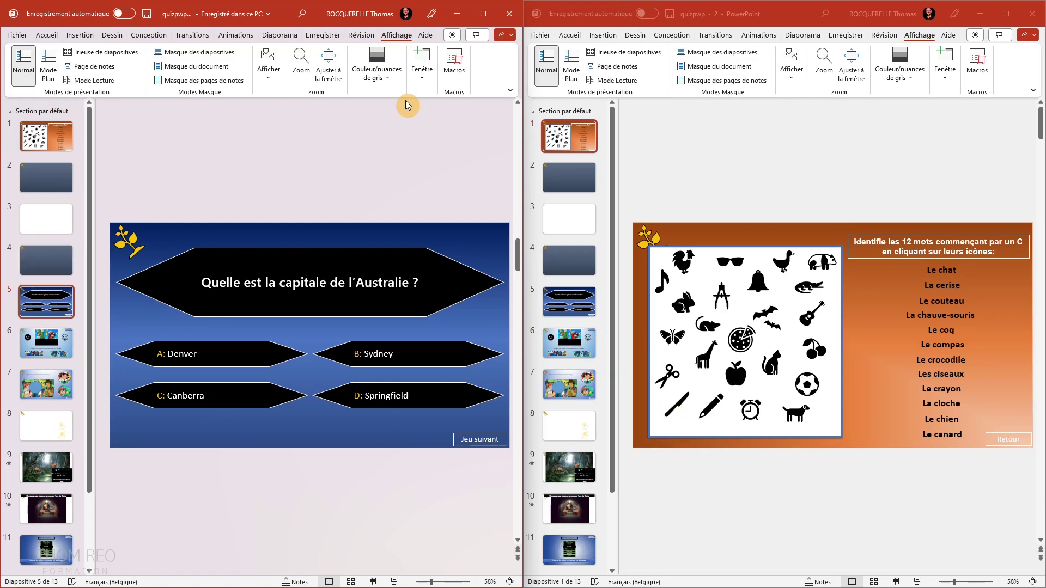
# Step: Open more tiled windows of the quiz, then maximize a single quizpwp window
pyautogui.click(421, 65)
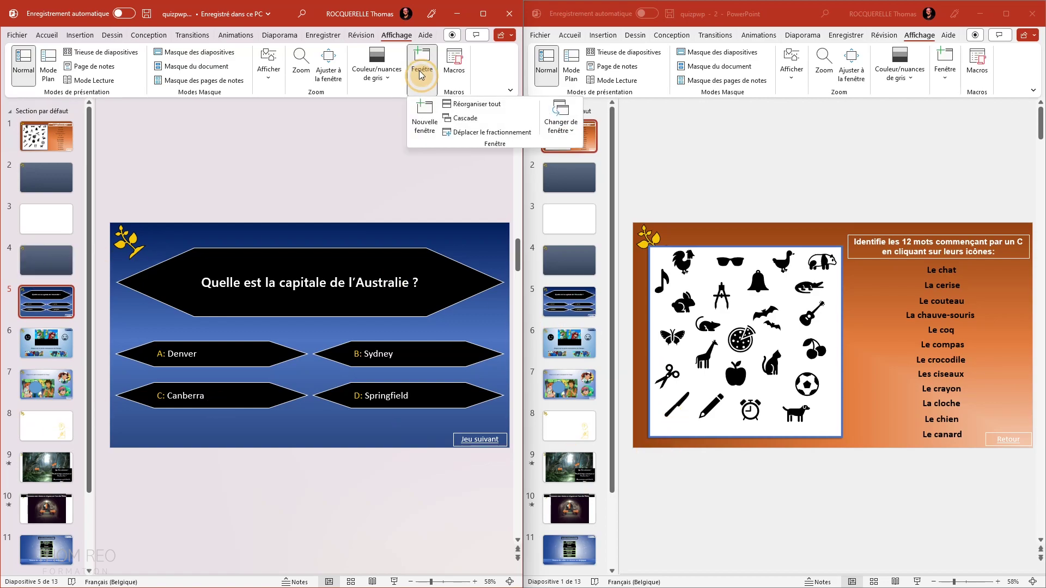
pyautogui.click(423, 123)
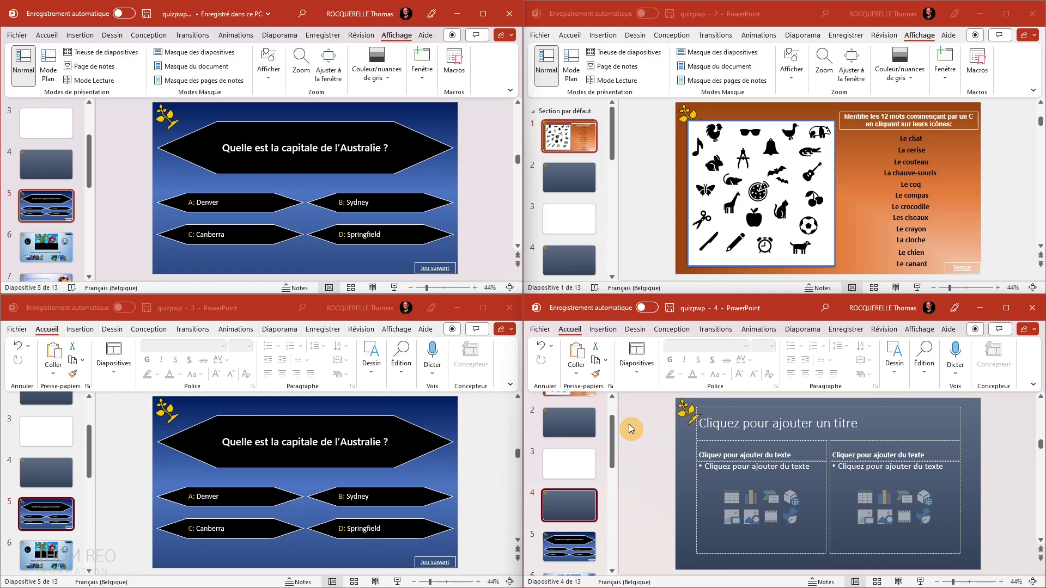
pyautogui.doubleClick(763, 8)
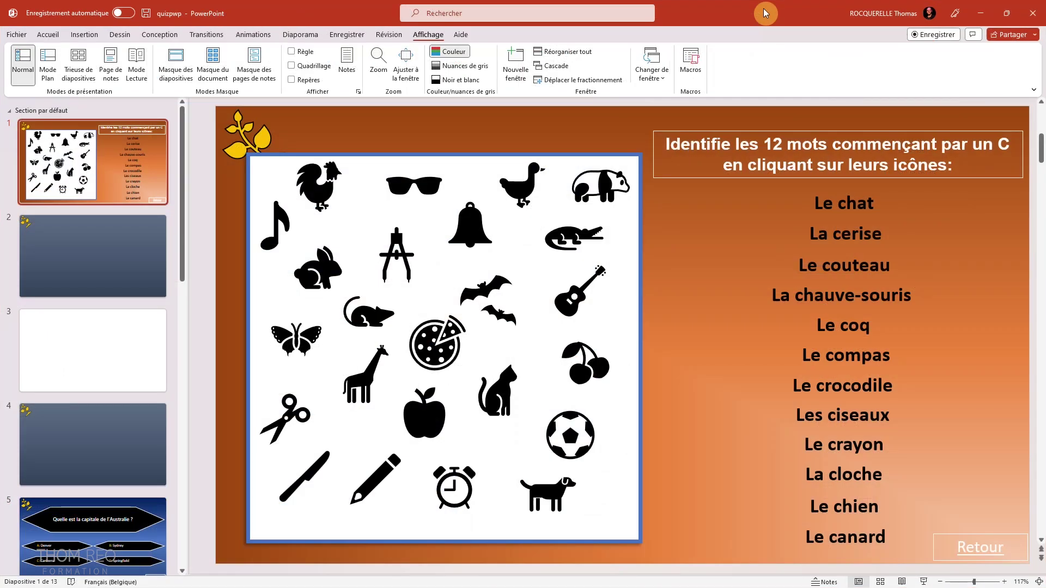